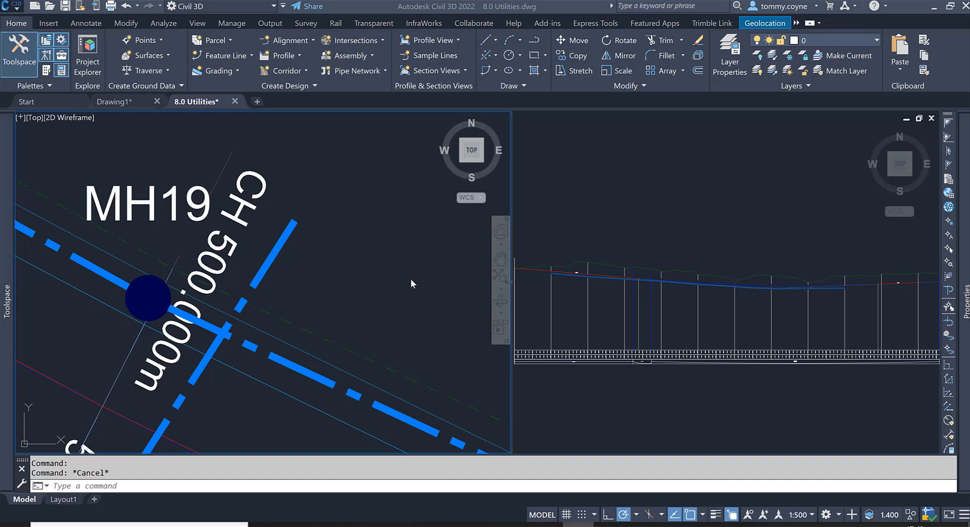
Create an interference check named "Culvert V ML drainage" between the Culvert network and the Road Drainge network, using the pipes crossing beside MH19
scroll(374, 263, down, 3)
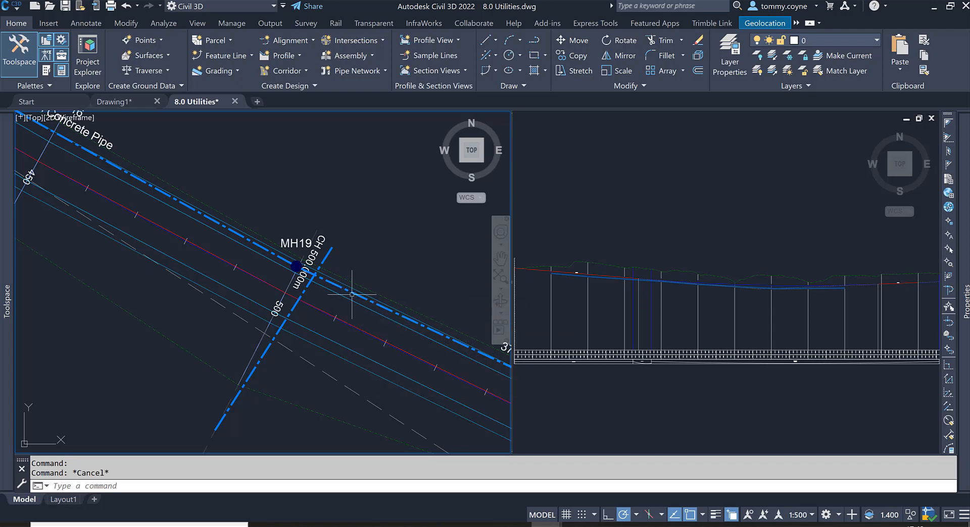
middle_drag(349, 289, 304, 282)
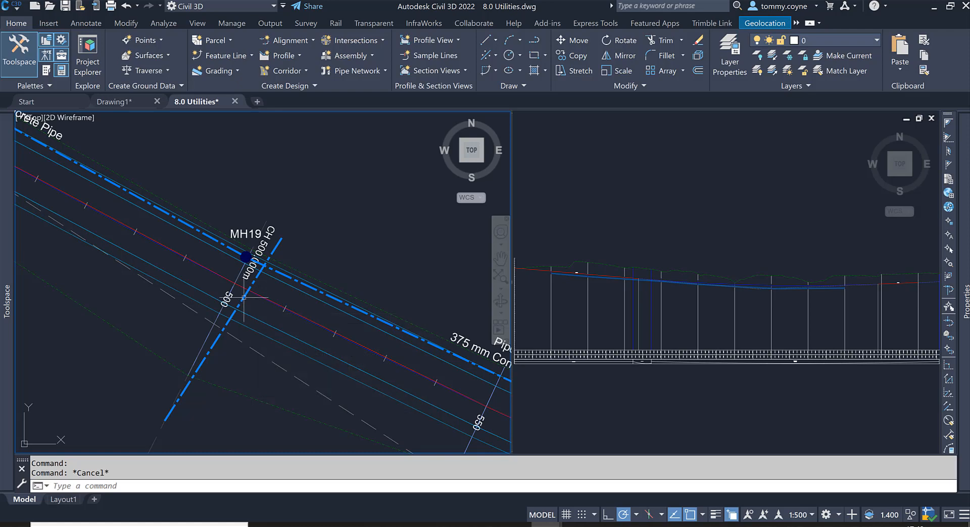
scroll(288, 283, down, 4)
scroll(287, 283, up, 3)
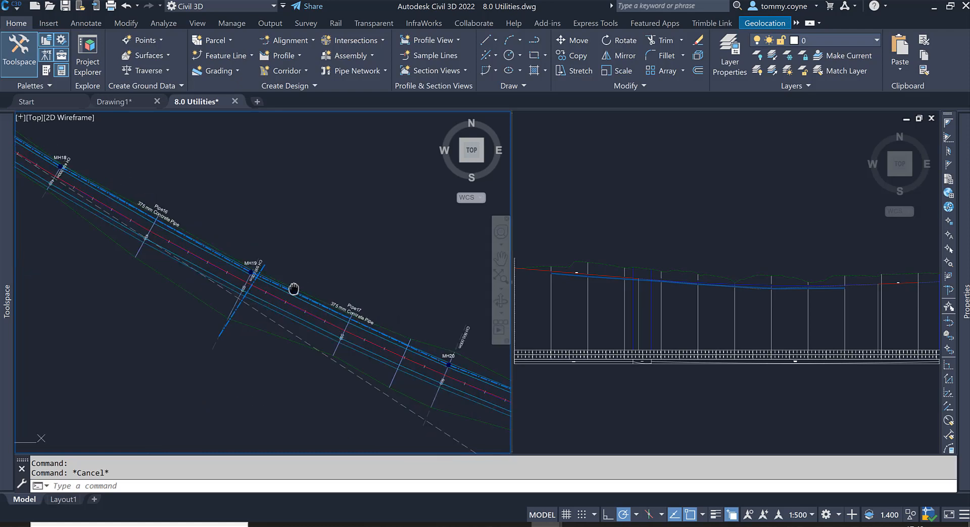
scroll(244, 268, up, 1)
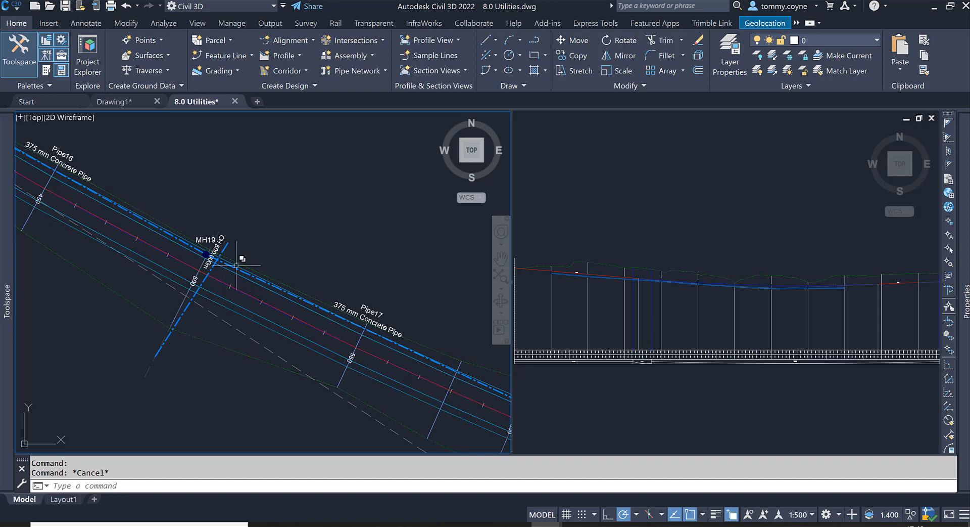
scroll(232, 265, up, 2)
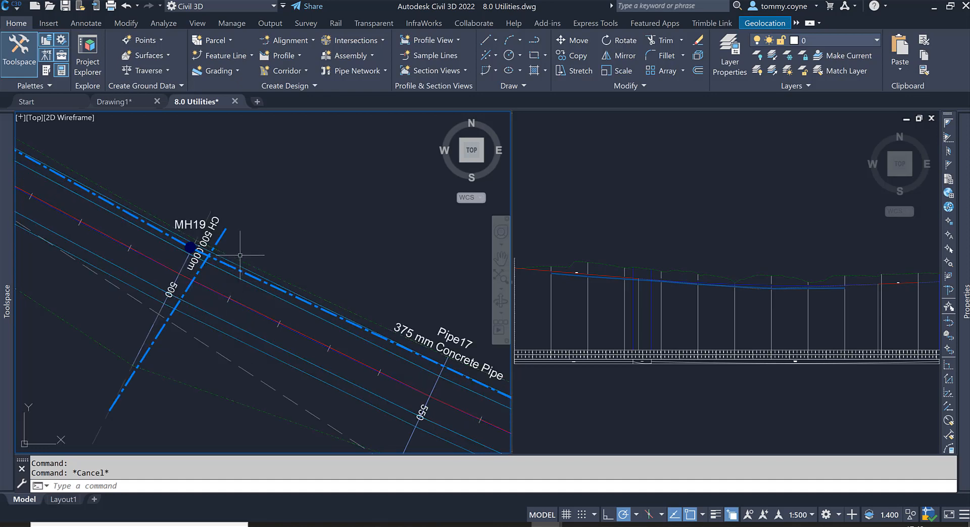
click(223, 235)
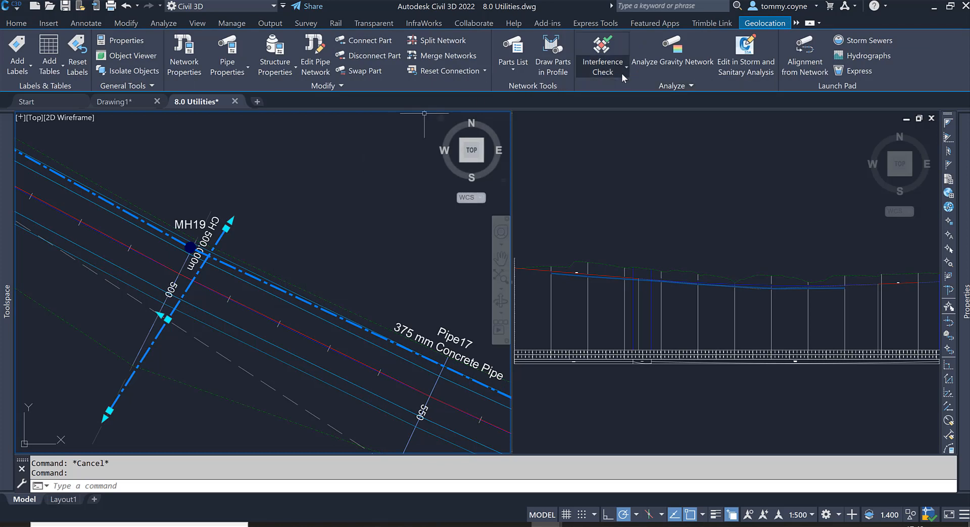
click(604, 46)
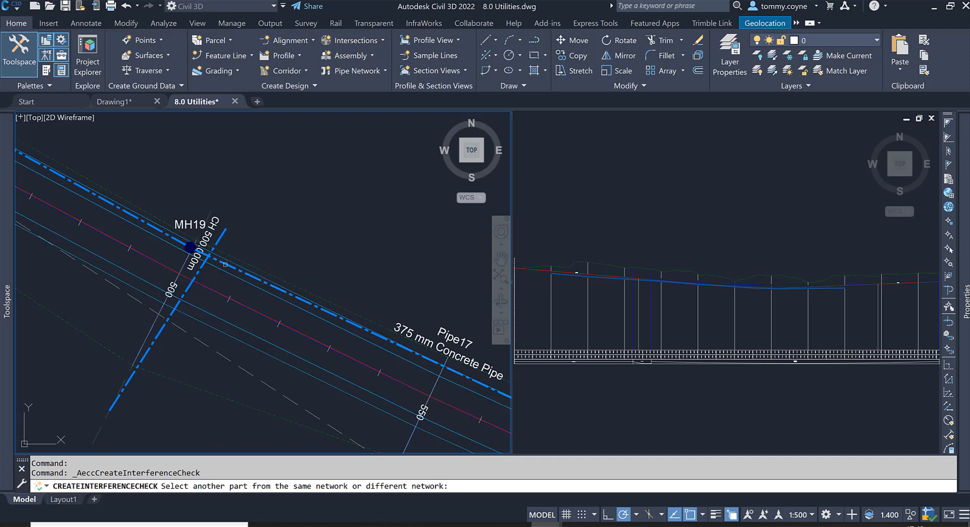
click(225, 263)
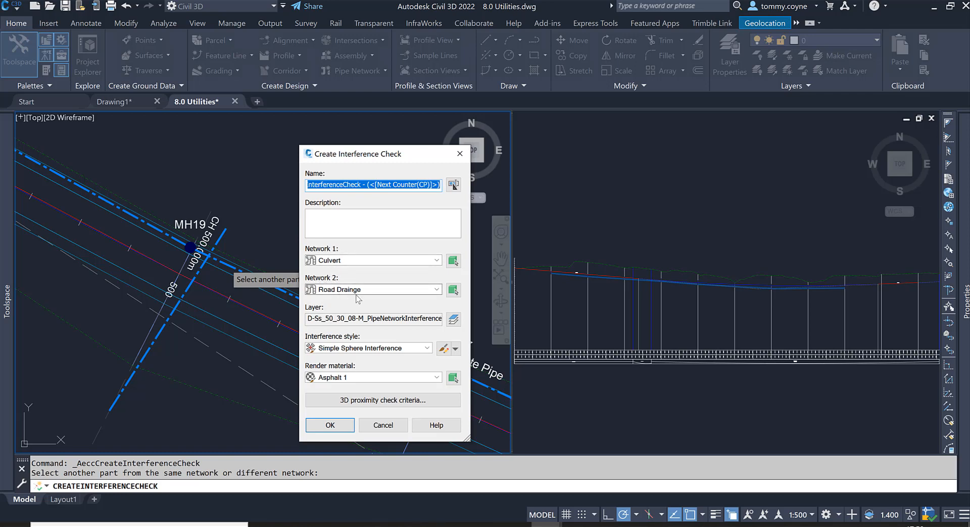
text(Culvert V ML drainage)
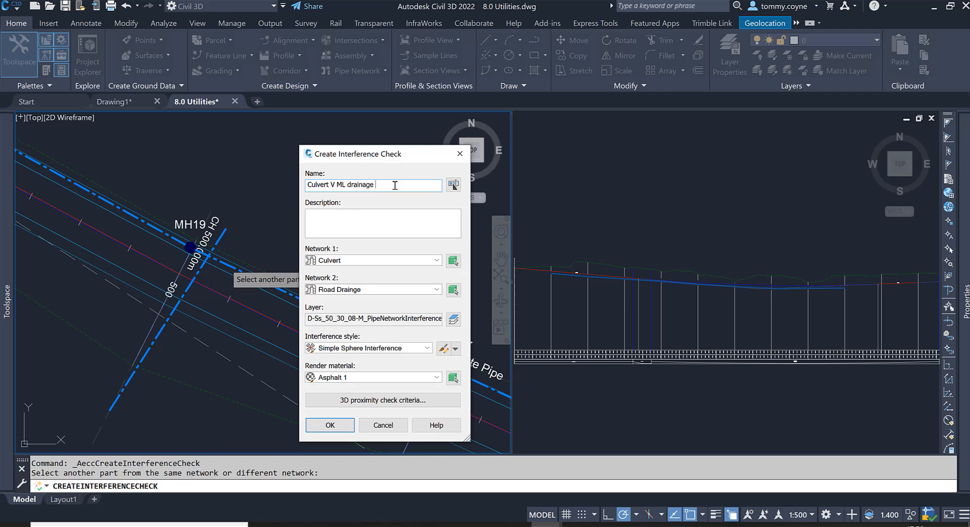
click(346, 425)
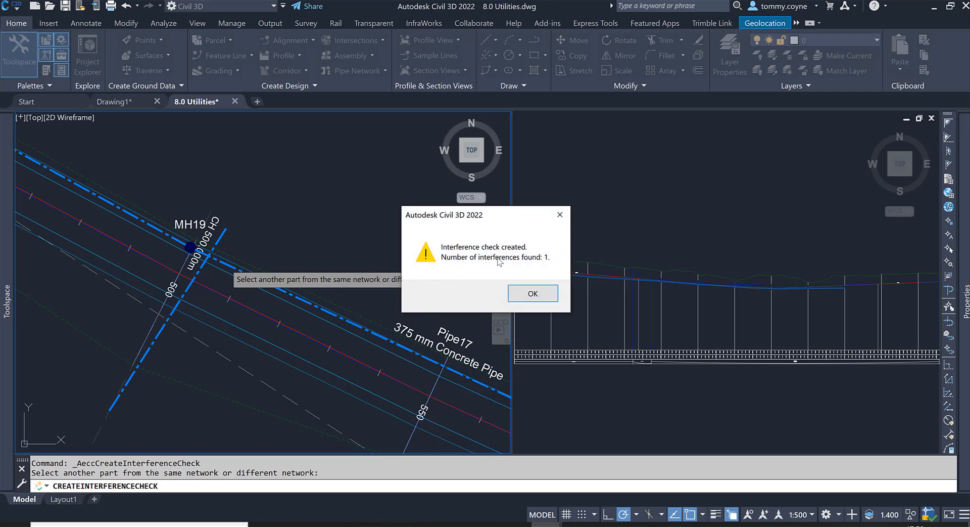
click(533, 295)
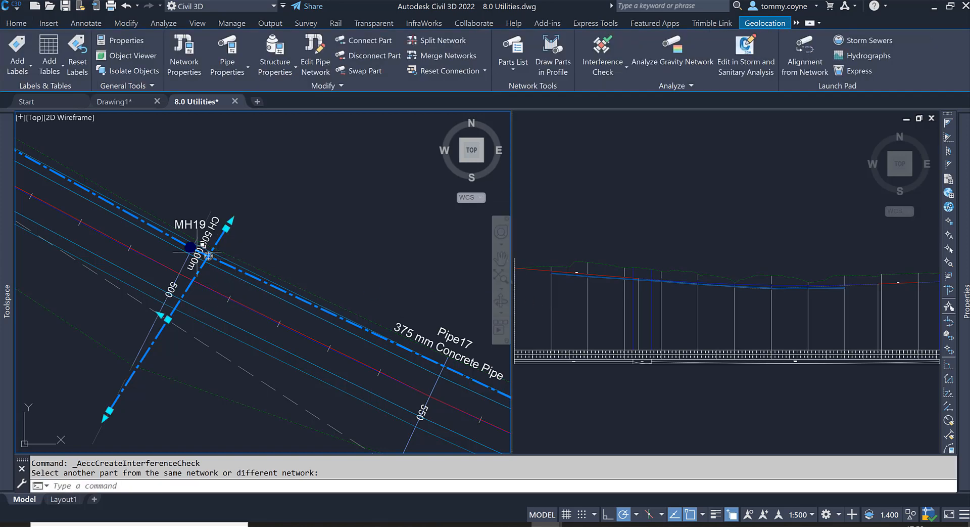
Inspect the crossing of the culvert and the drainage pipe beside MH19 in 3D with the Object Viewer
scroll(197, 252, up, 6)
scroll(217, 260, down, 2)
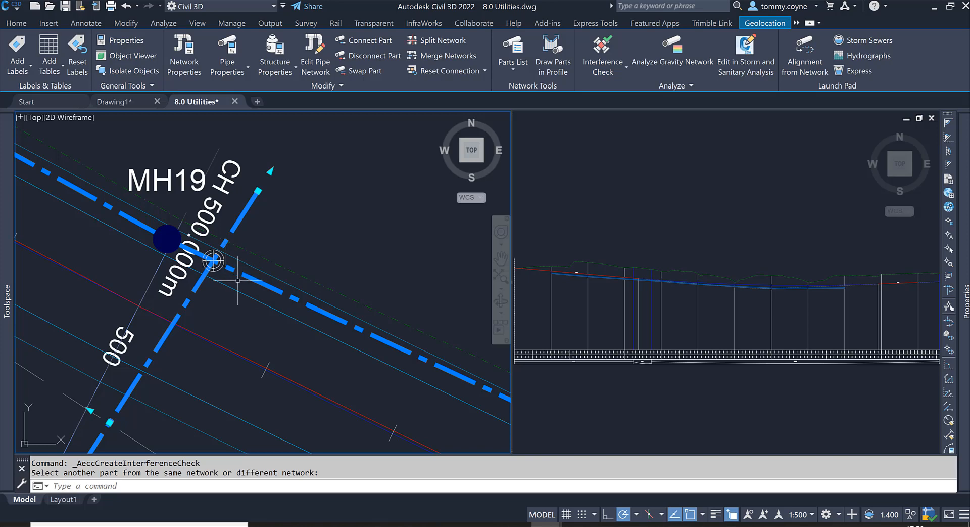
key(Escape)
key(Escape)
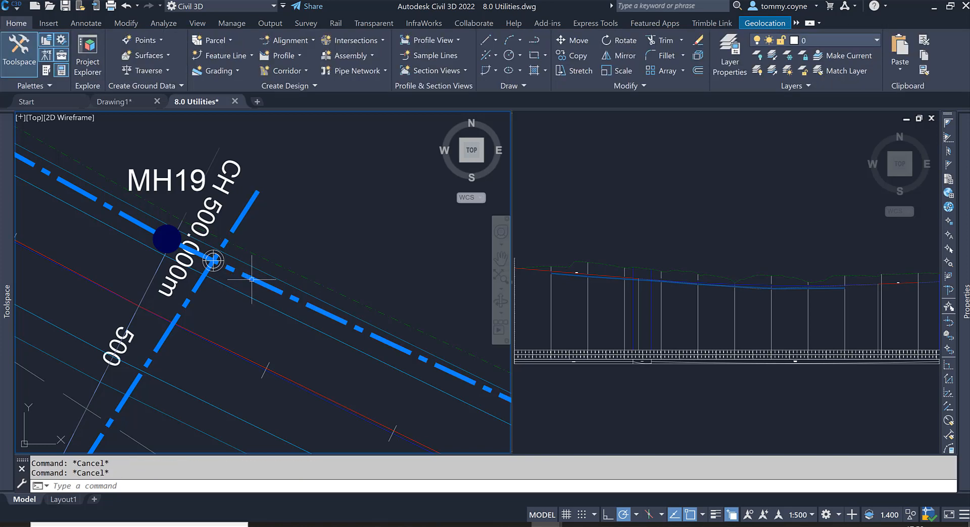
click(252, 278)
click(249, 205)
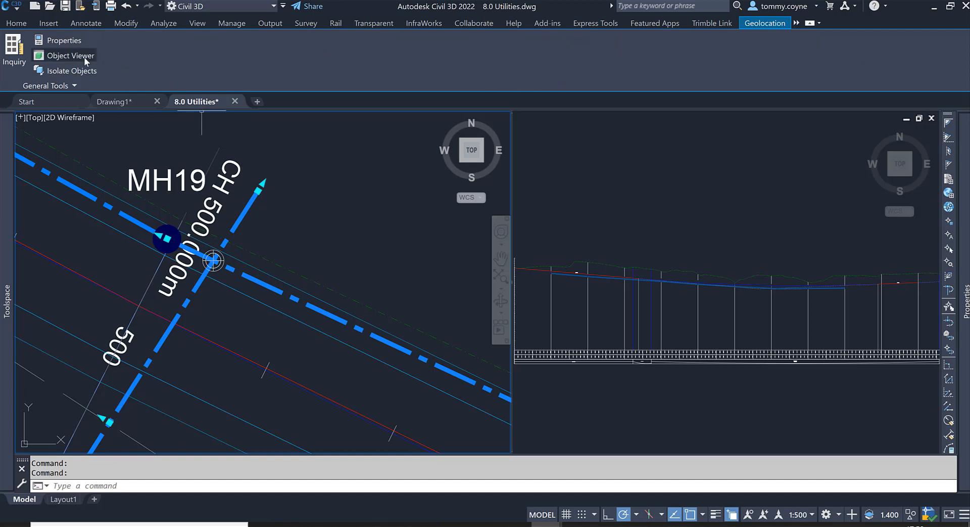
click(85, 58)
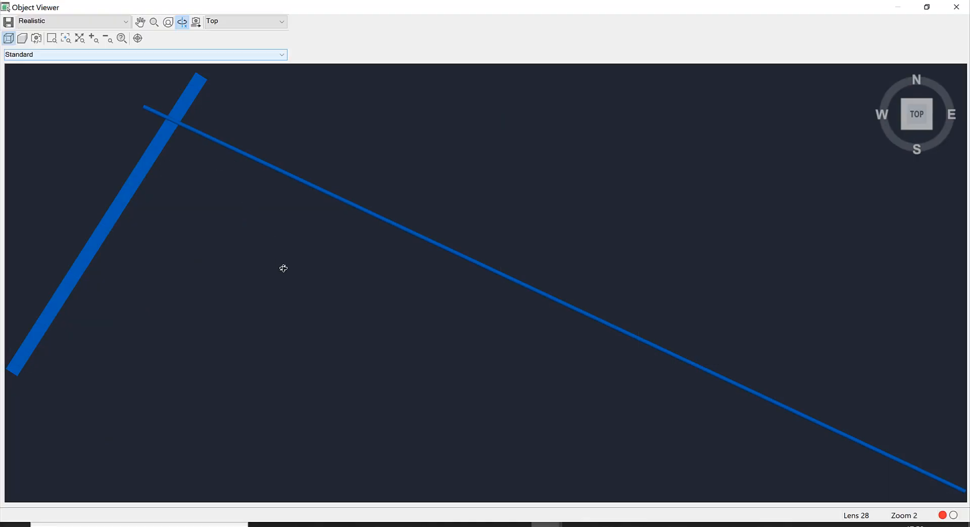
drag(281, 266, 492, 217)
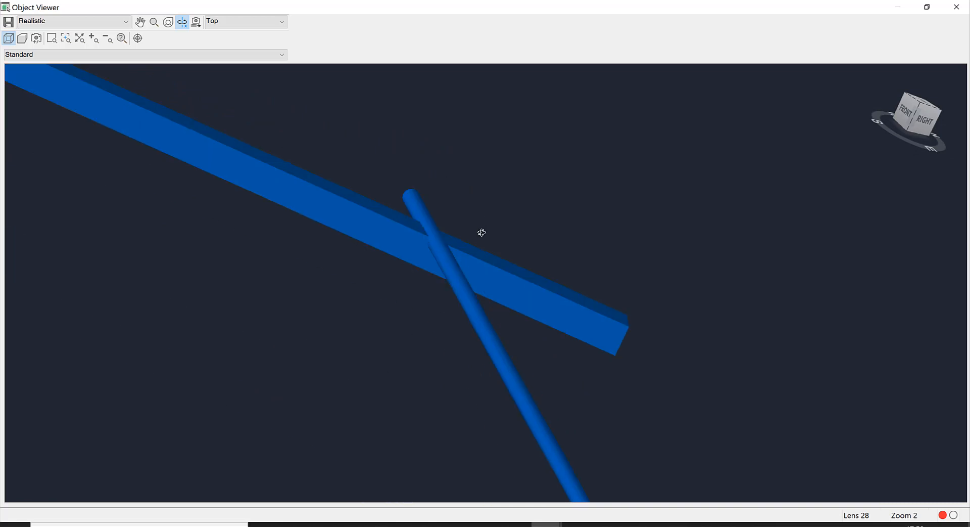
click(957, 6)
key(Escape)
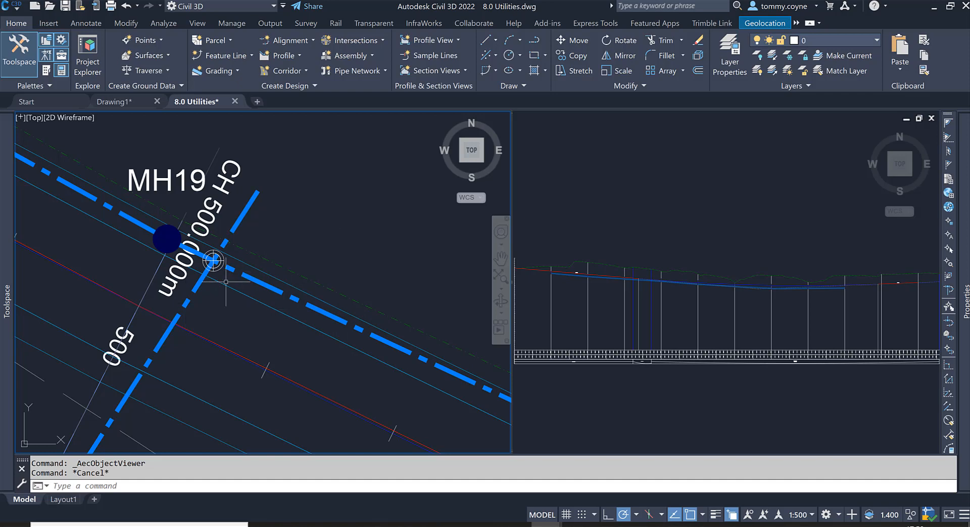
Examine the road alignment's profile view around chainage 500 m, where the culvert crosses the drainage run
click(599, 233)
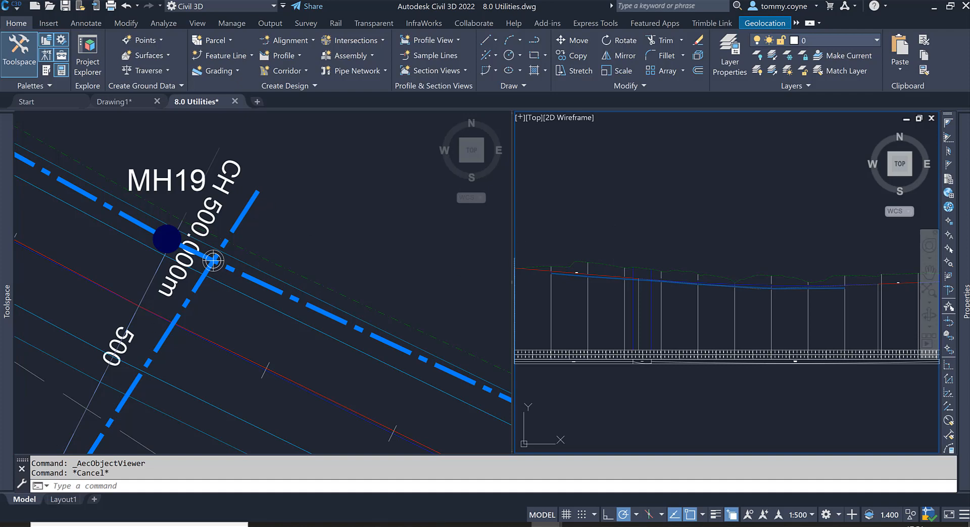
click(661, 231)
click(644, 215)
scroll(652, 217, down, 4)
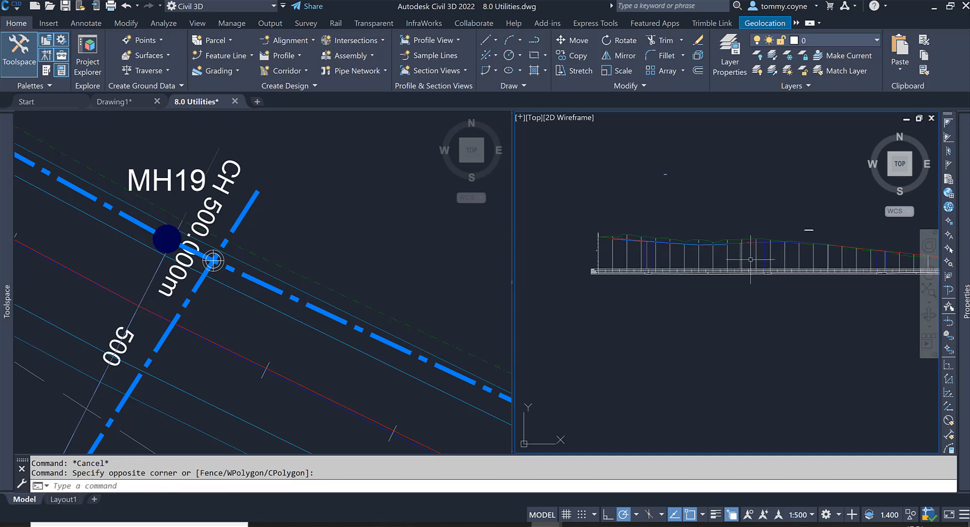
scroll(686, 288, up, 5)
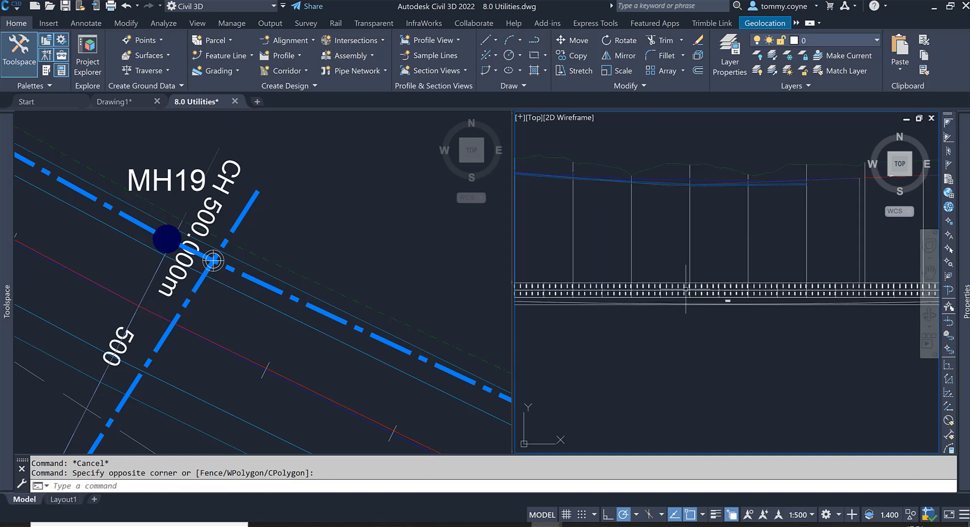
scroll(686, 288, up, 8)
scroll(697, 284, down, 6)
middle_drag(610, 283, 778, 301)
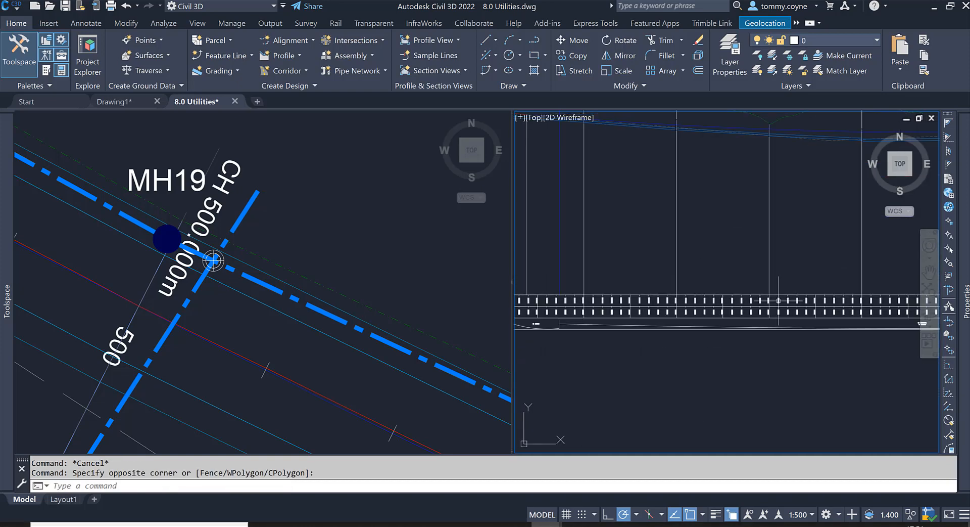
scroll(673, 292, up, 6)
scroll(701, 314, down, 6)
middle_drag(701, 248, 687, 370)
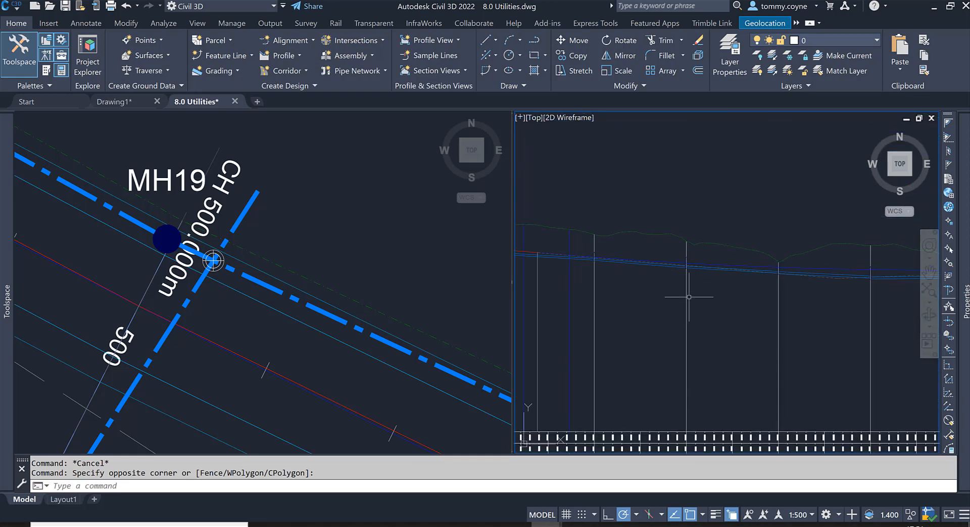
mouse_move(691, 308)
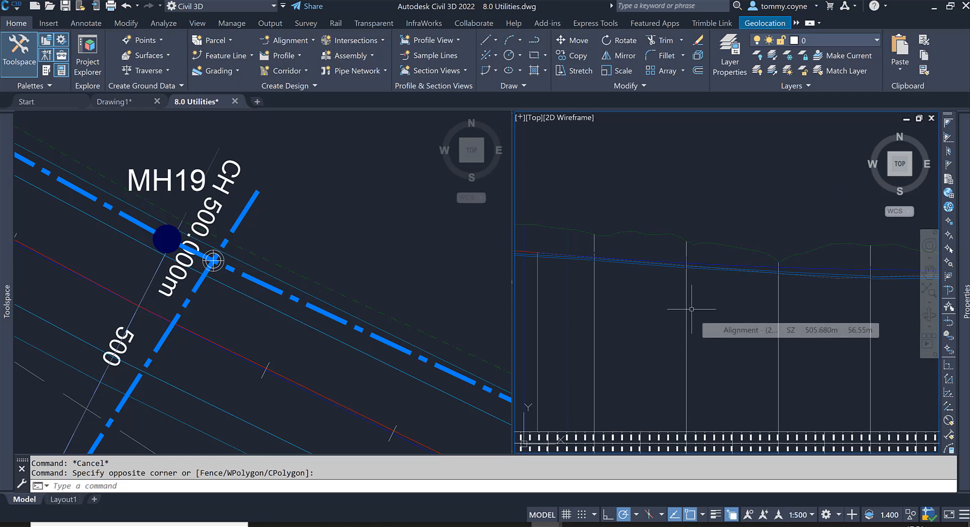
Draw the culvert pipe beside MH19 in the road alignment's profile view
click(279, 223)
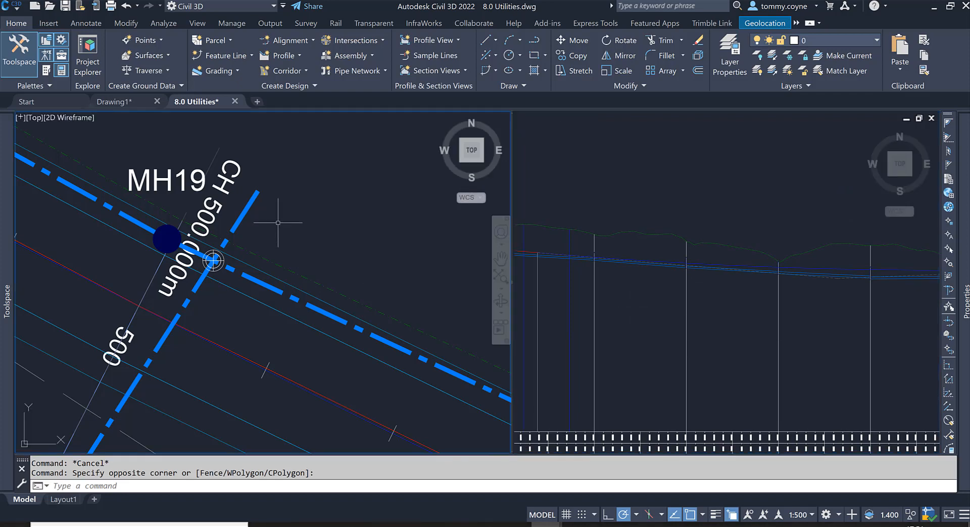
click(252, 201)
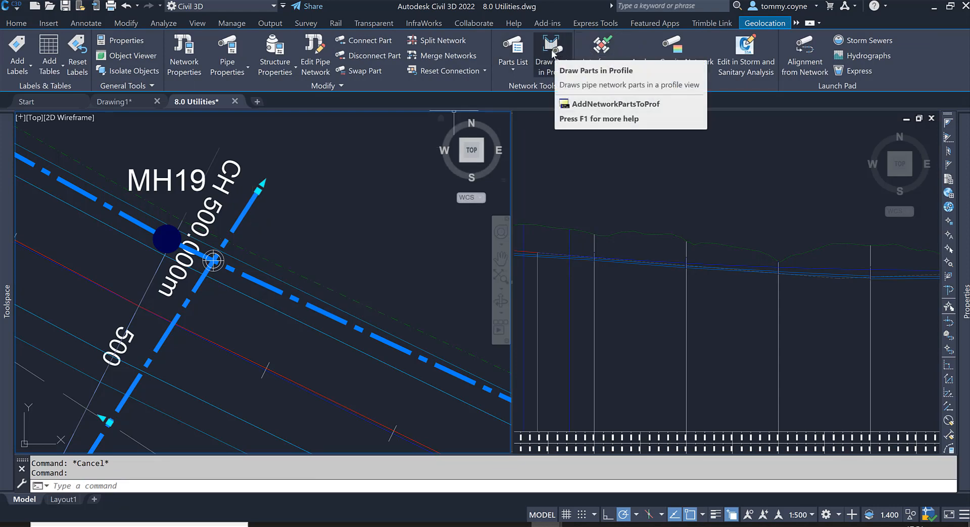
click(552, 50)
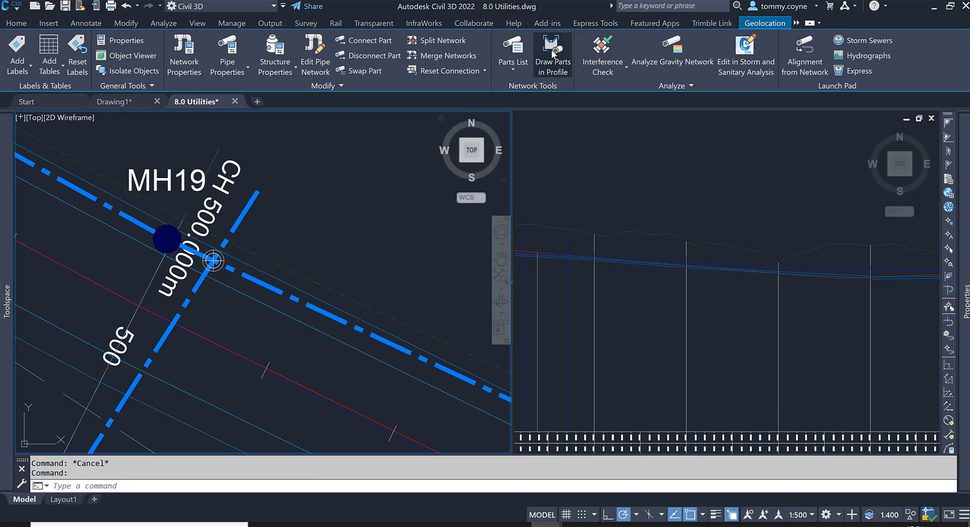
click(611, 193)
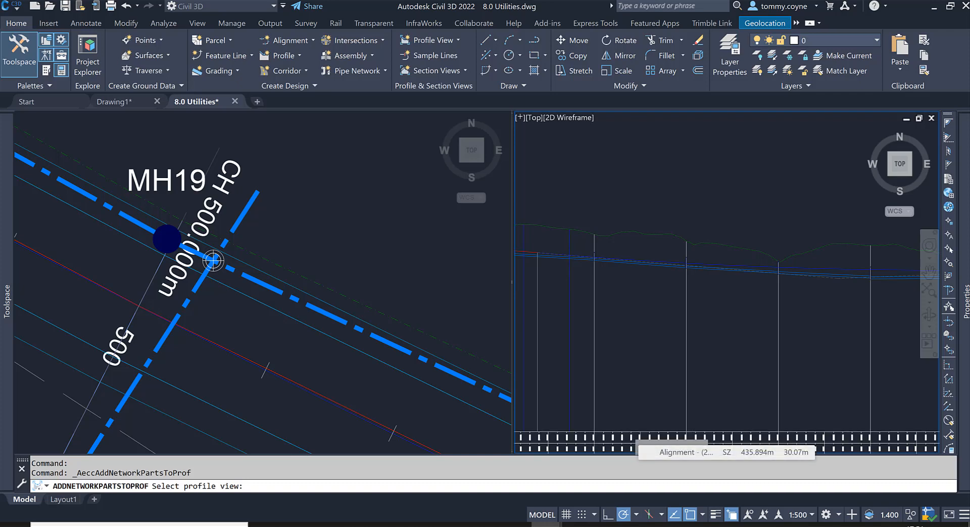
click(629, 432)
Examine in the profile view how the culvert overlaps the drainage pipe next to the manhole
scroll(686, 263, up, 6)
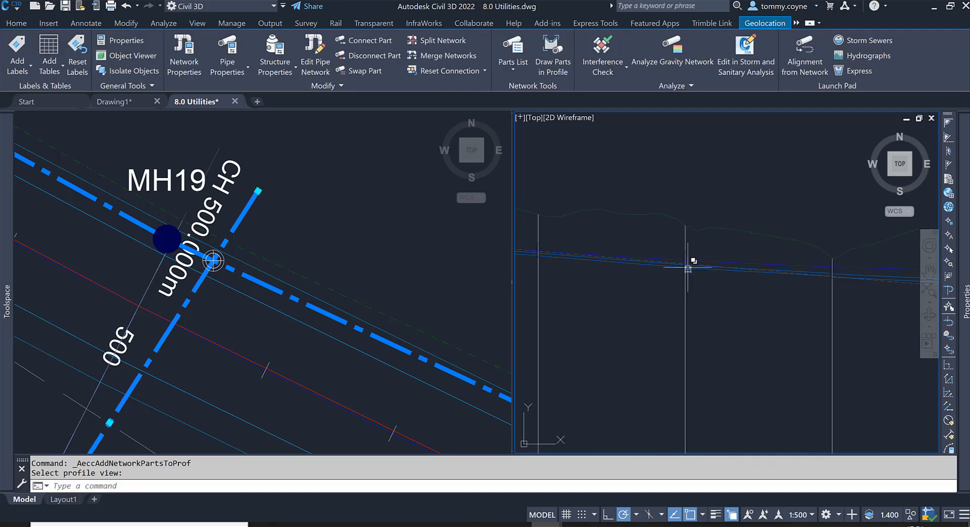
scroll(689, 274, up, 5)
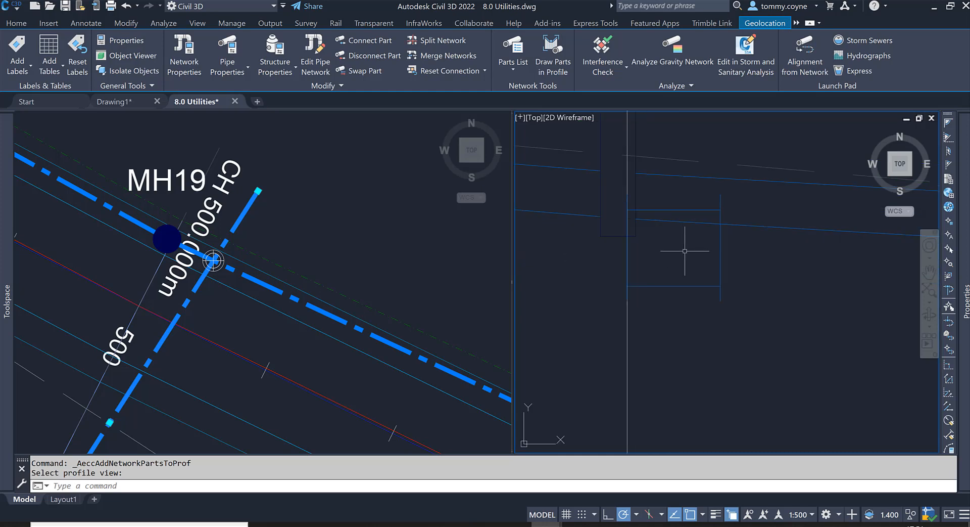
scroll(690, 266, down, 3)
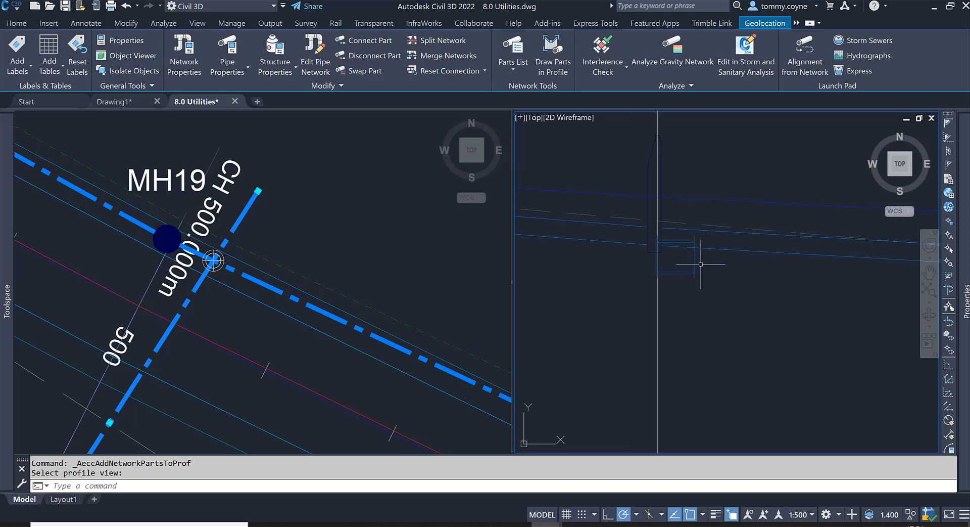
scroll(685, 258, up, 3)
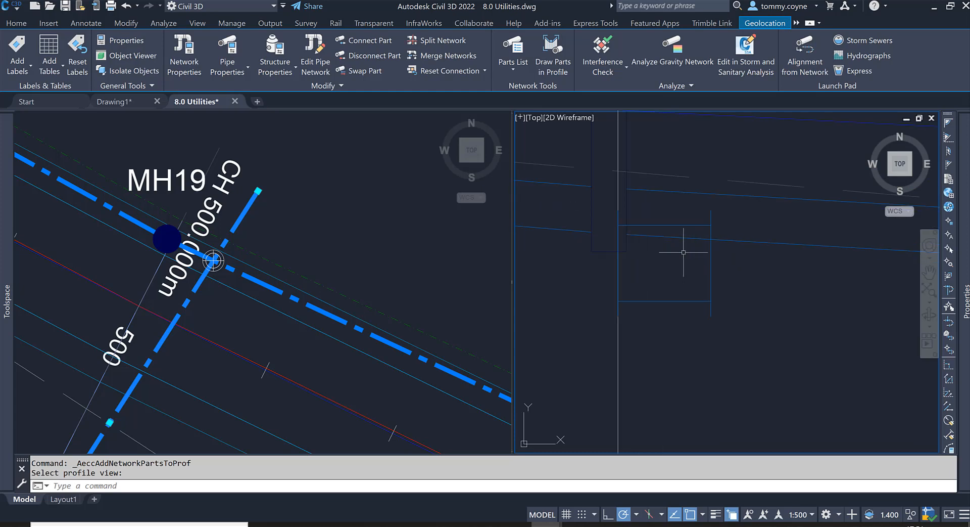
key(Escape)
scroll(687, 254, down, 3)
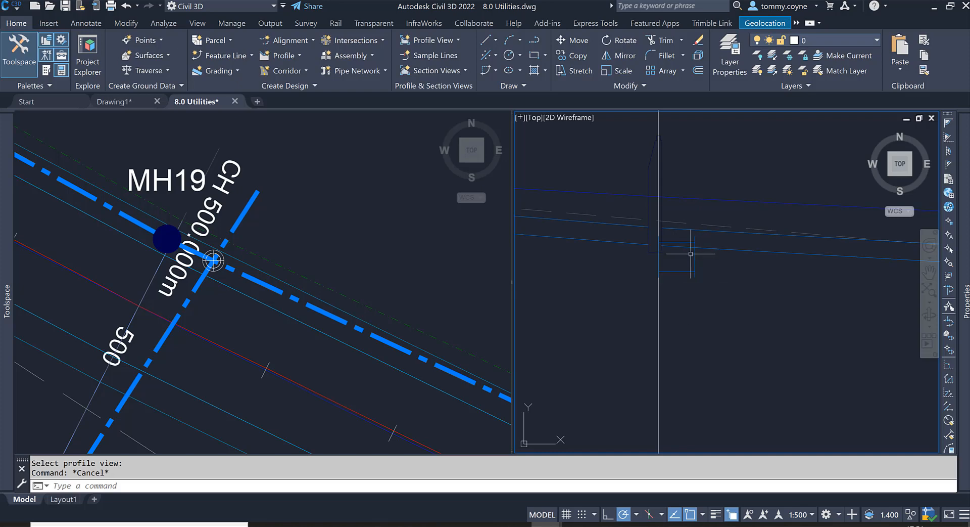
scroll(697, 254, up, 2)
scroll(659, 223, up, 3)
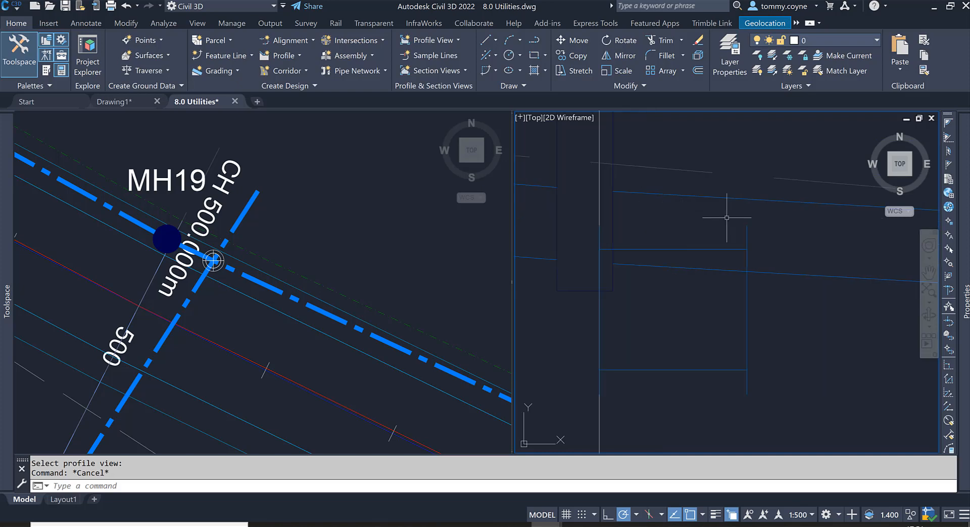
scroll(780, 351, down, 2)
scroll(700, 356, up, 2)
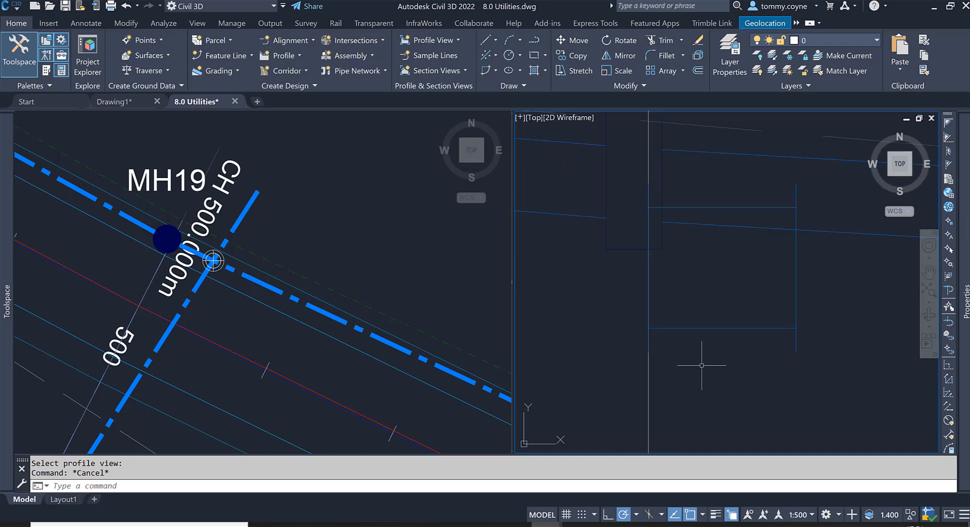
middle_drag(788, 366, 606, 375)
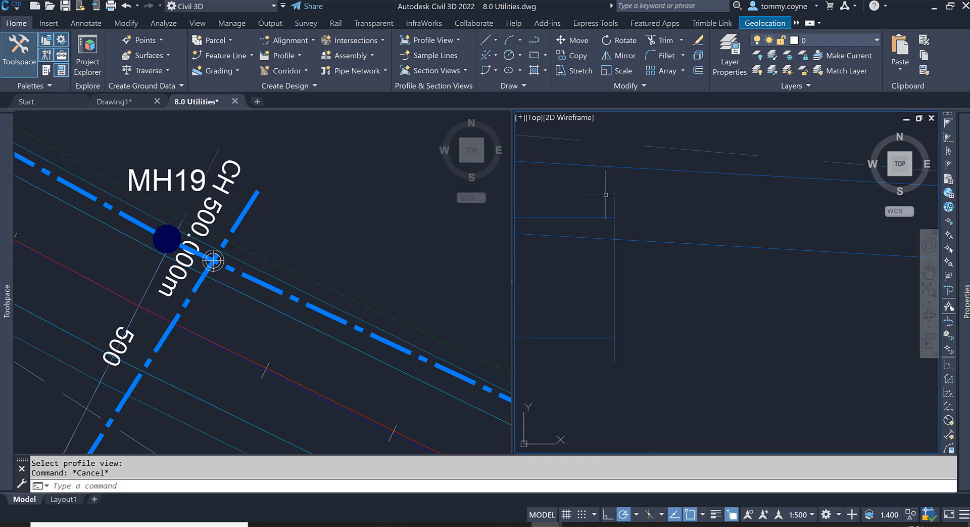
Turn on the Outside Pipe Walls component for the Profile view direction in the culvert's pipe style, Solid Centreline Schematic
scroll(647, 197, down, 3)
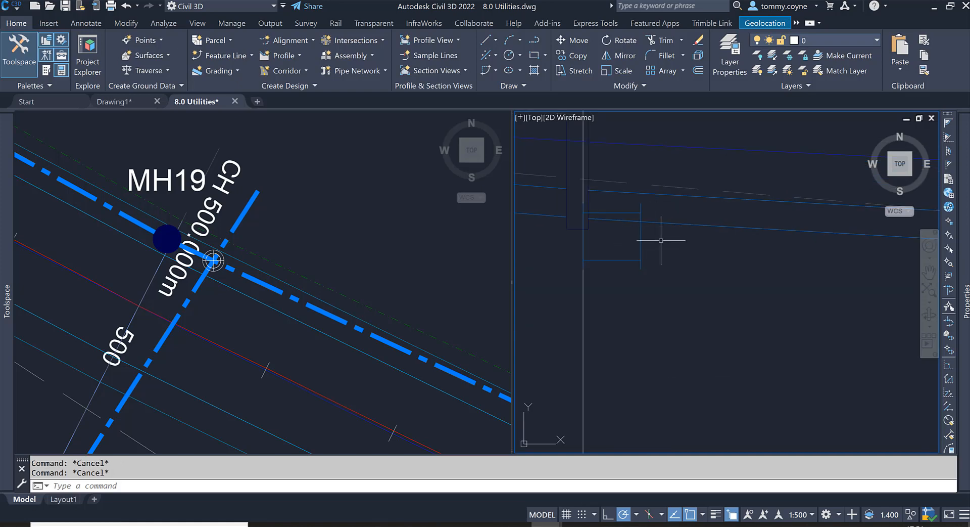
click(640, 240)
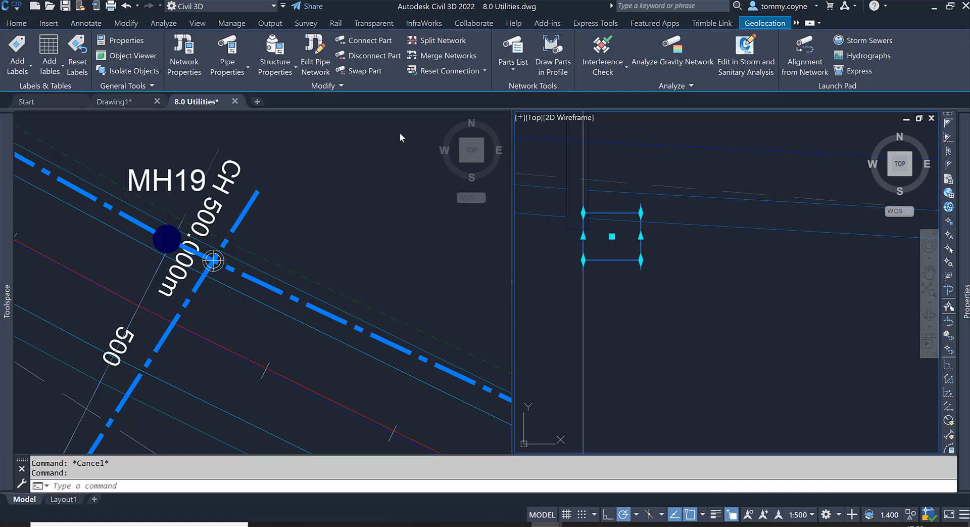
click(240, 73)
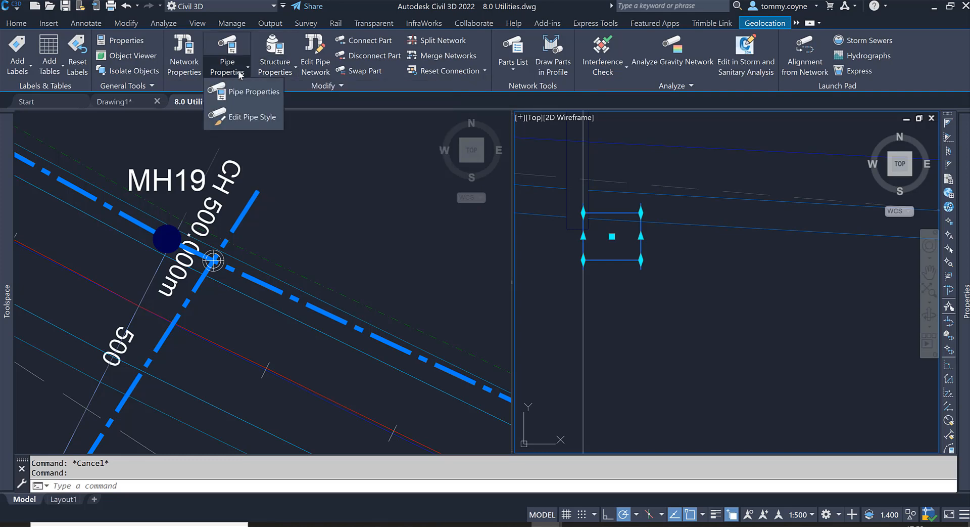
click(249, 119)
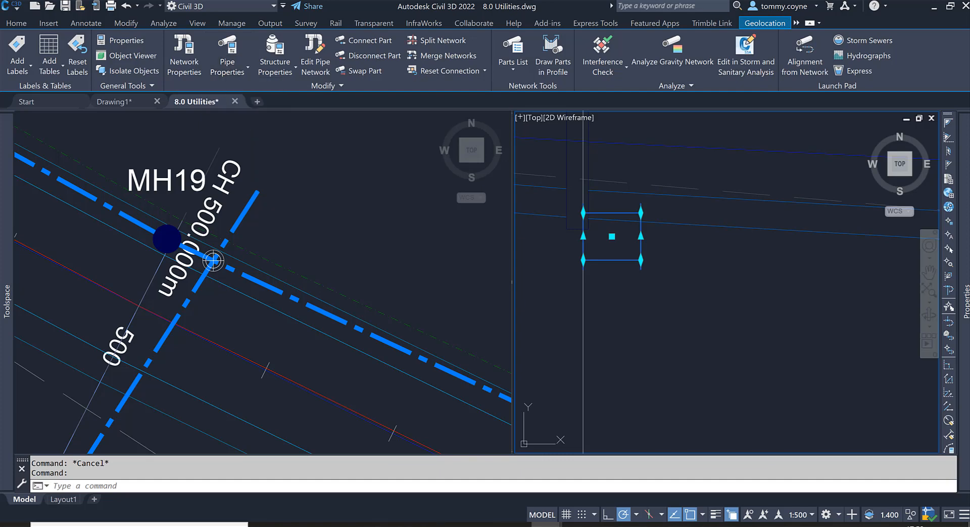
drag(469, 169, 356, 159)
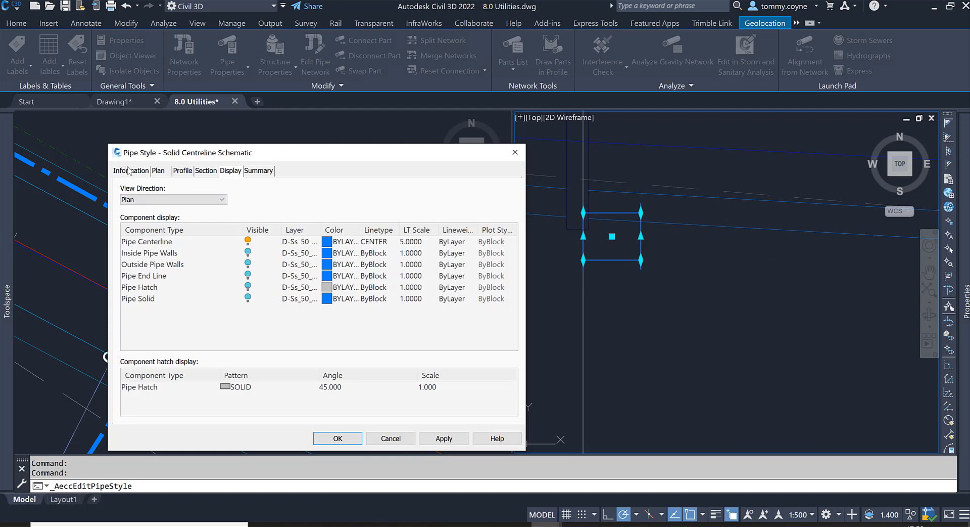
drag(238, 157, 285, 131)
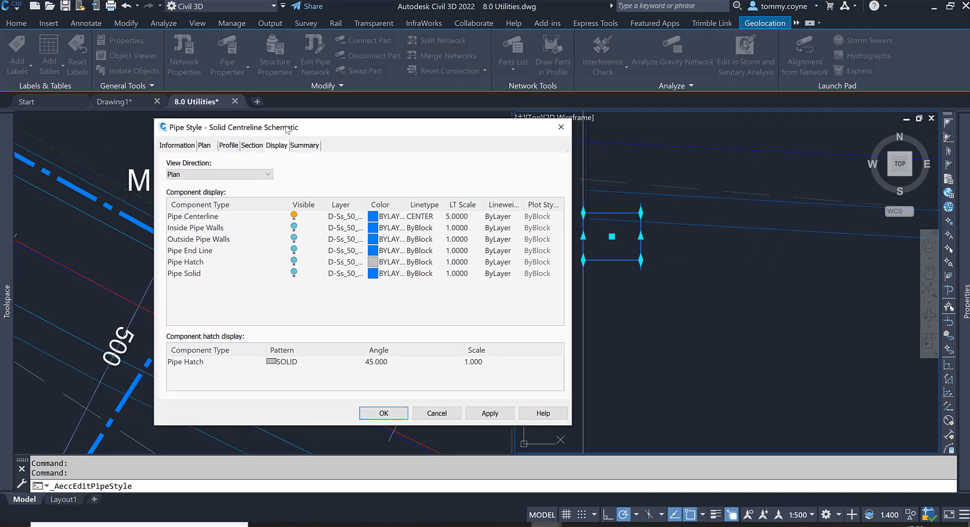
click(249, 172)
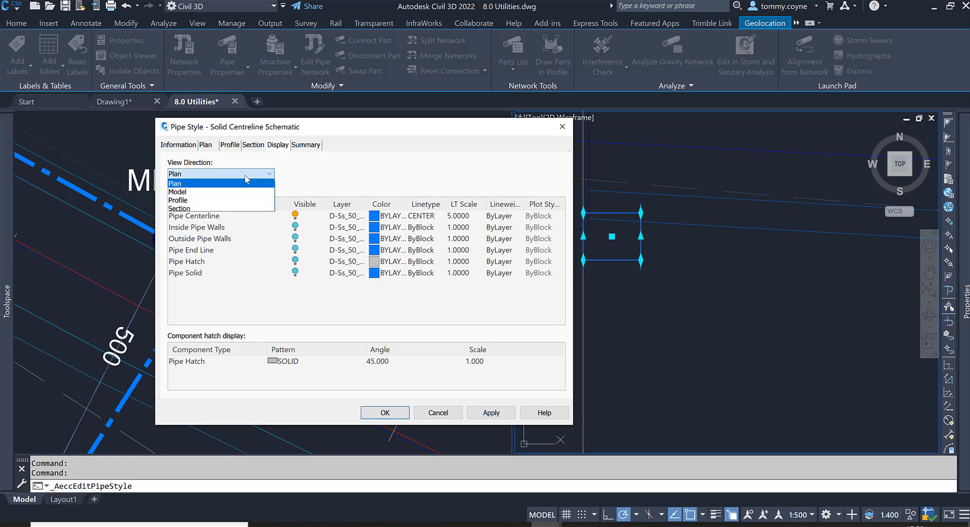
click(194, 201)
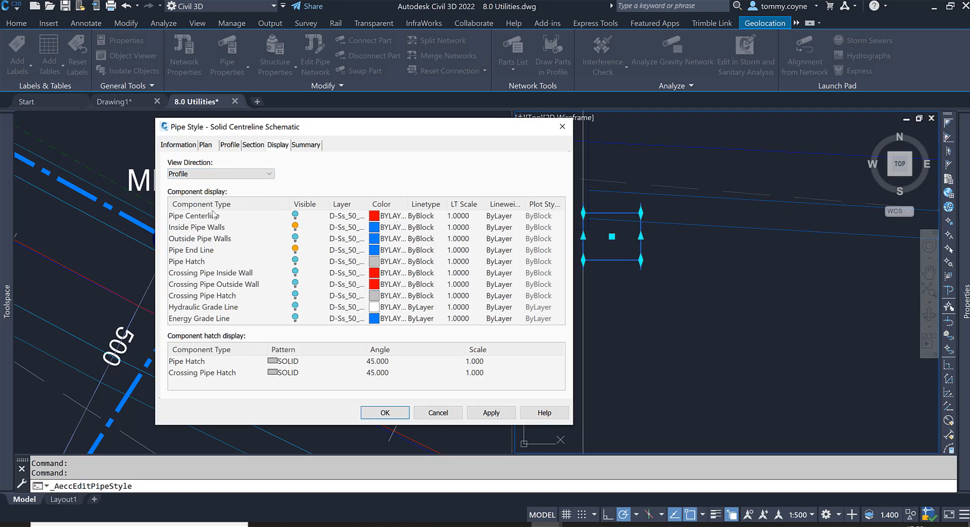
click(214, 242)
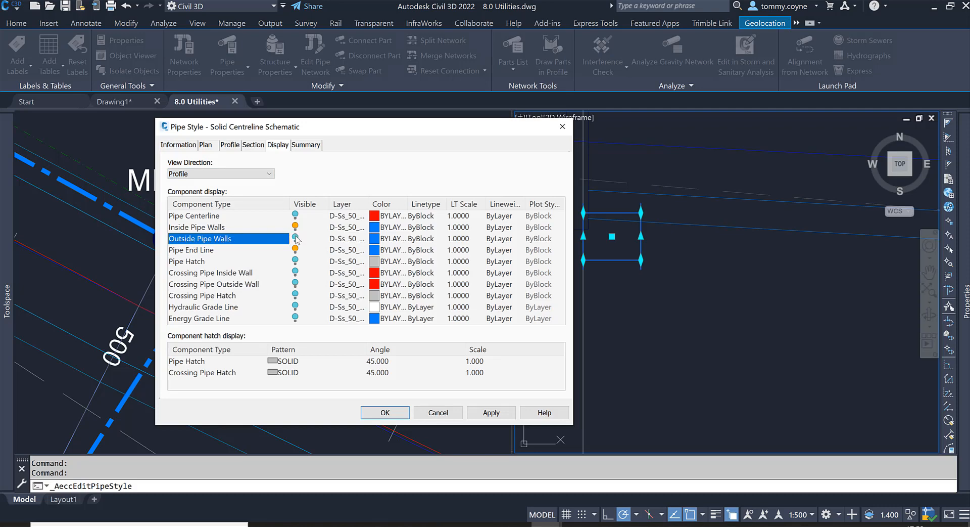
click(296, 237)
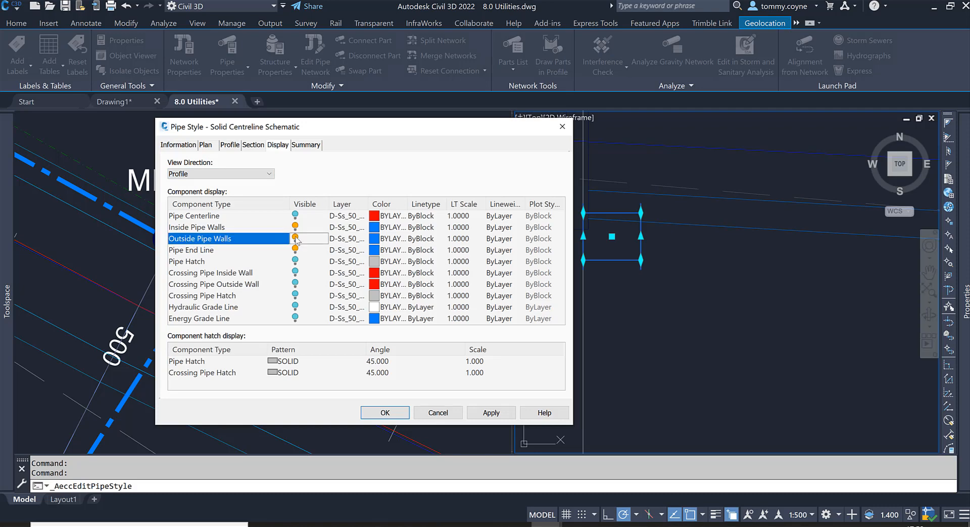
click(493, 414)
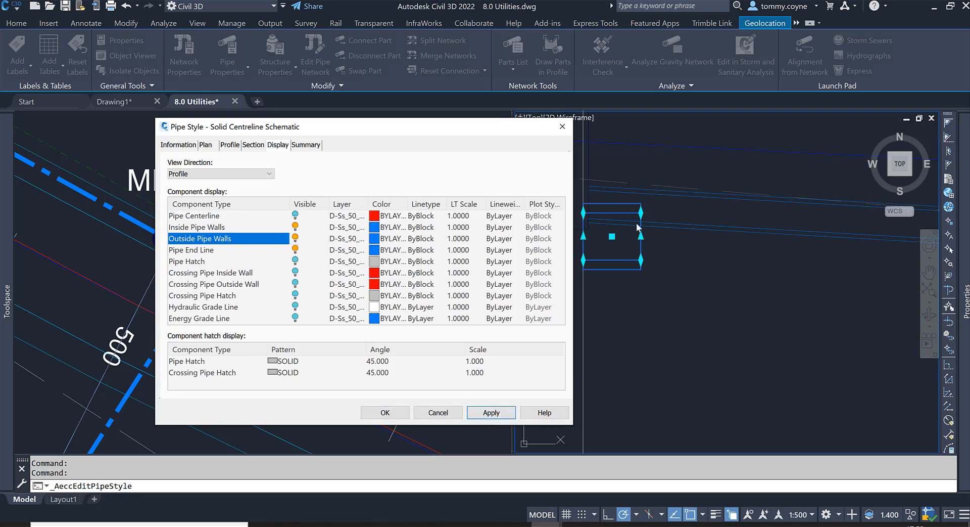
click(395, 413)
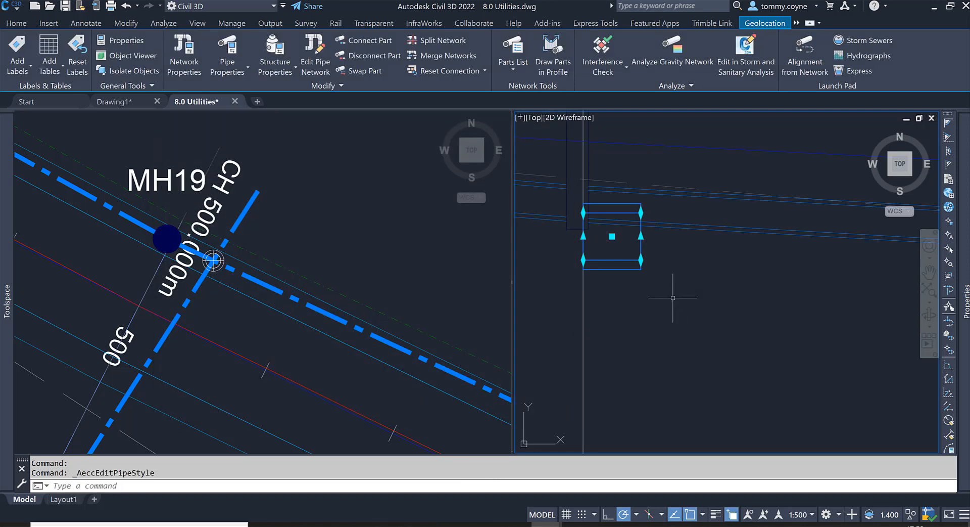
Examine the culvert's outer walls against the drainage pipes in the profile view and their crossing beside MH19 in plan
scroll(694, 277, down, 6)
middle_drag(749, 294, 675, 310)
key(Escape)
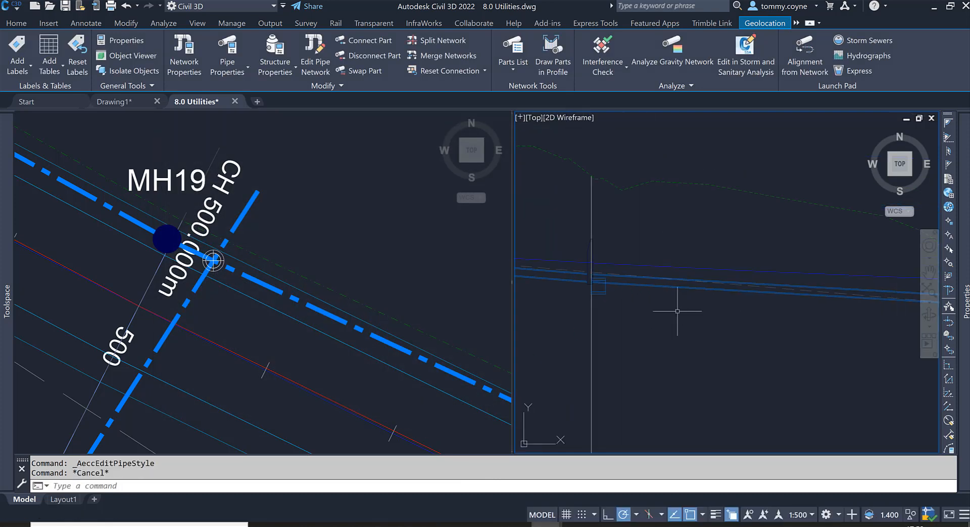
middle_drag(638, 270, 689, 268)
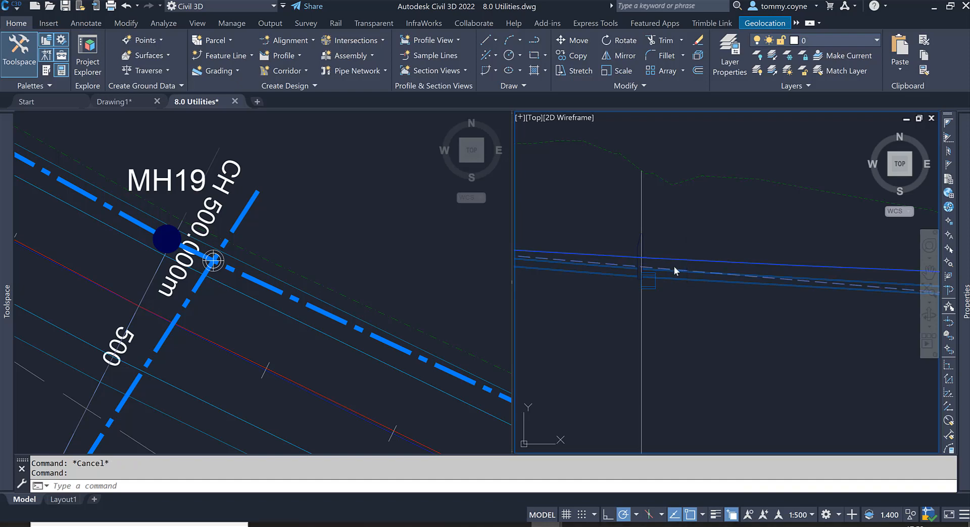
click(668, 270)
middle_drag(668, 270, 725, 266)
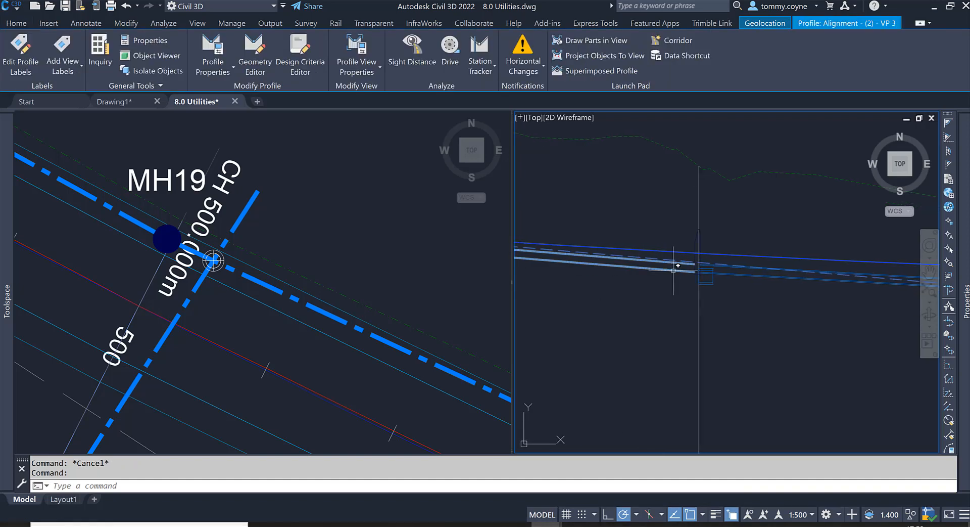
key(Escape)
scroll(693, 276, up, 3)
click(692, 276)
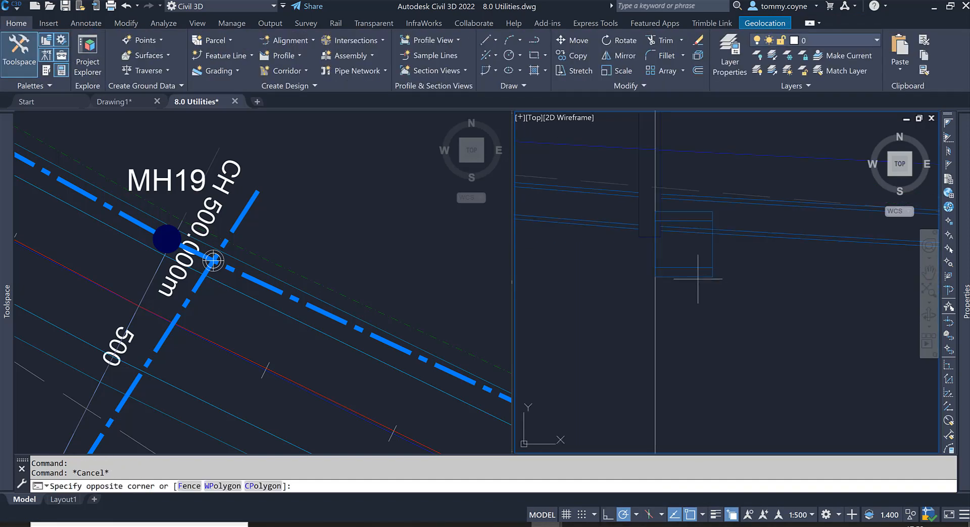
click(692, 266)
scroll(684, 270, down, 4)
key(Escape)
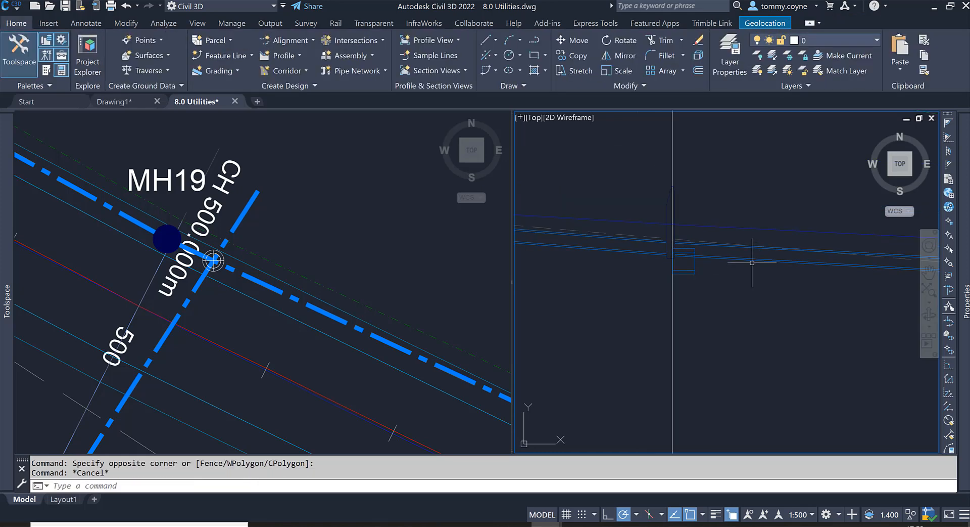
click(691, 263)
key(Escape)
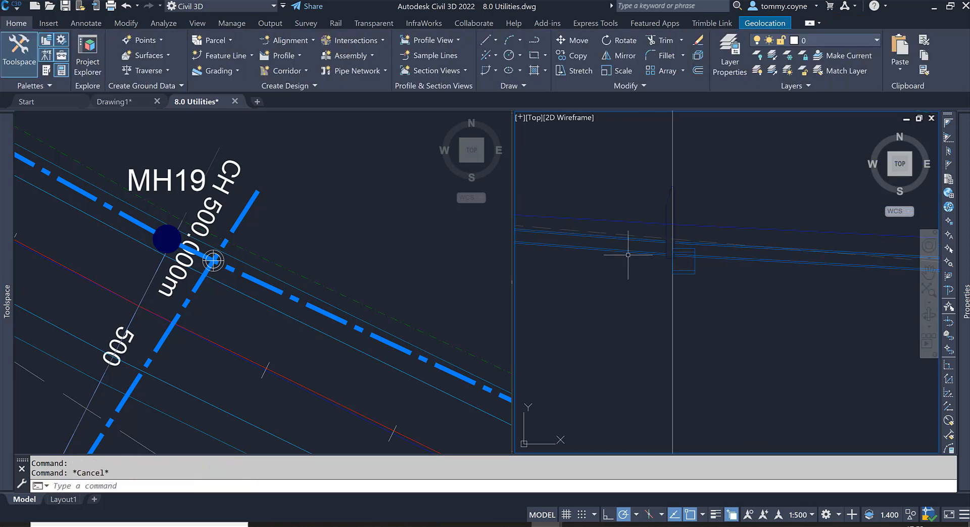
key(Escape)
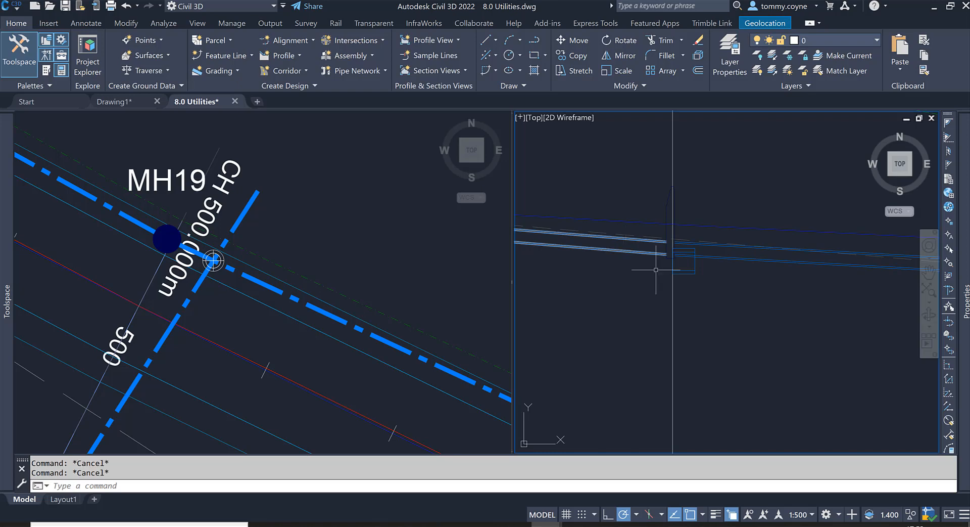
click(278, 247)
scroll(214, 260, up, 4)
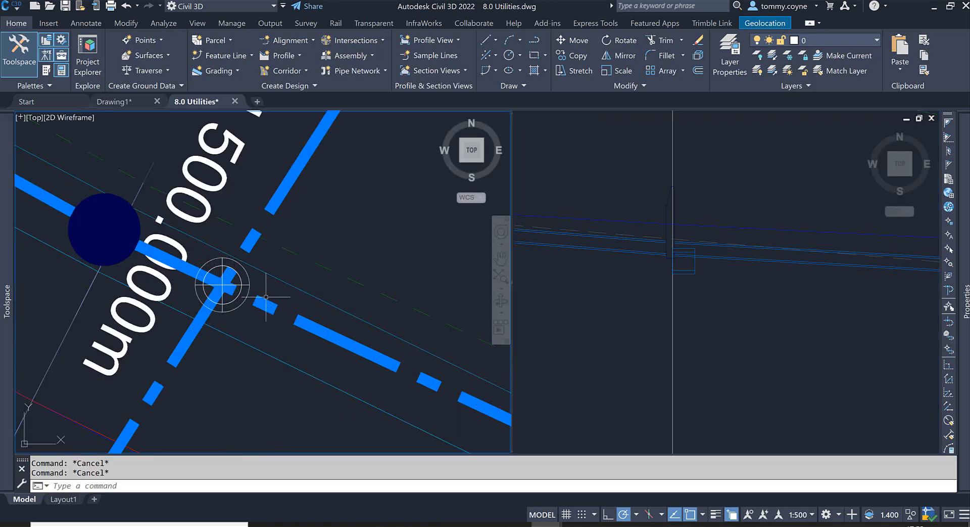
Lower both ends of the culvert in the profile view so that it passes clear beneath the drainage pipe
click(713, 263)
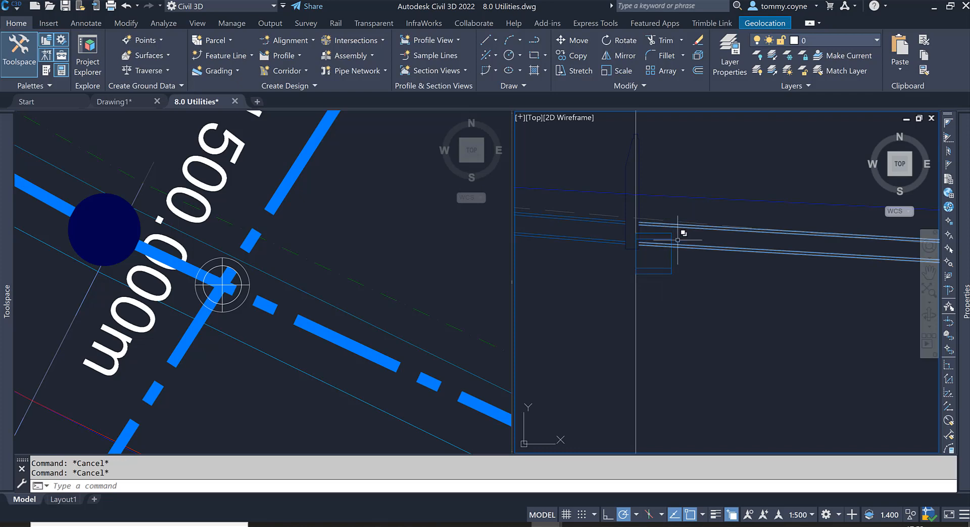
middle_drag(703, 296, 657, 324)
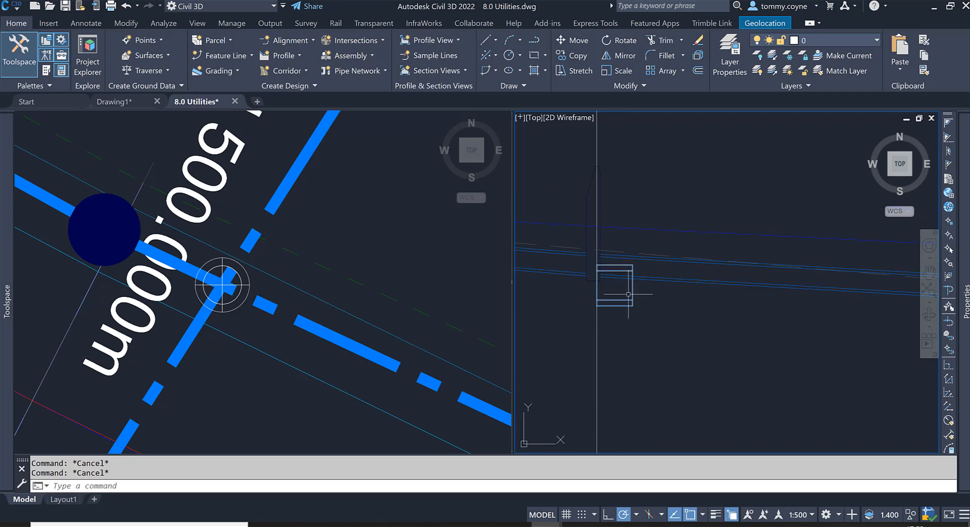
click(607, 297)
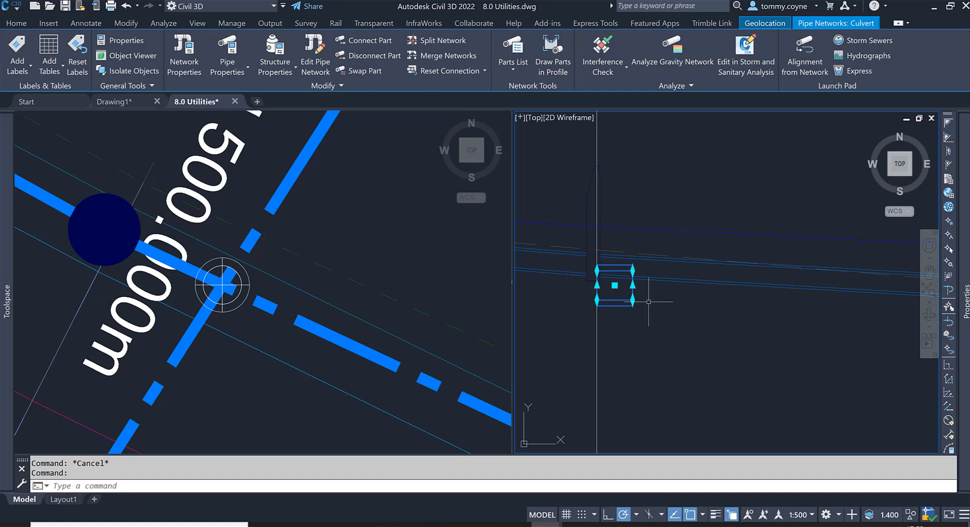
click(597, 300)
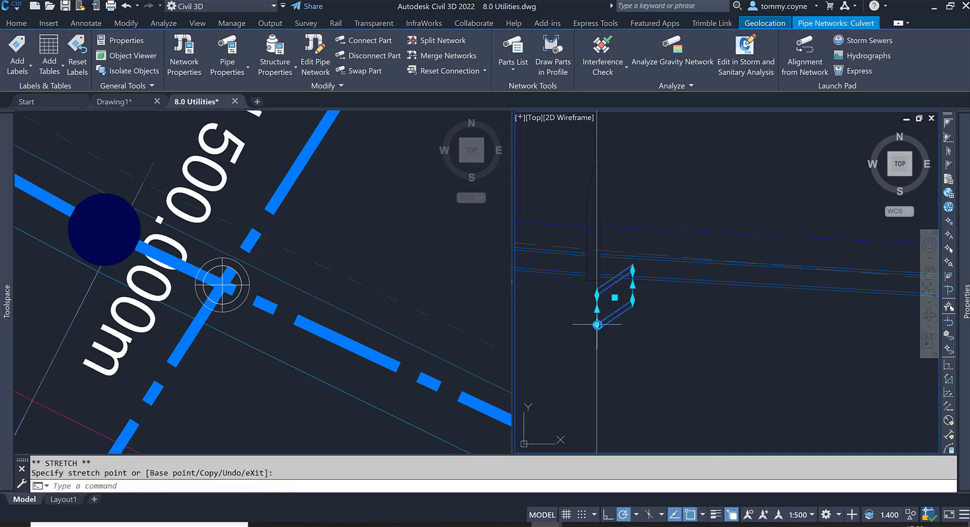
click(633, 299)
click(633, 320)
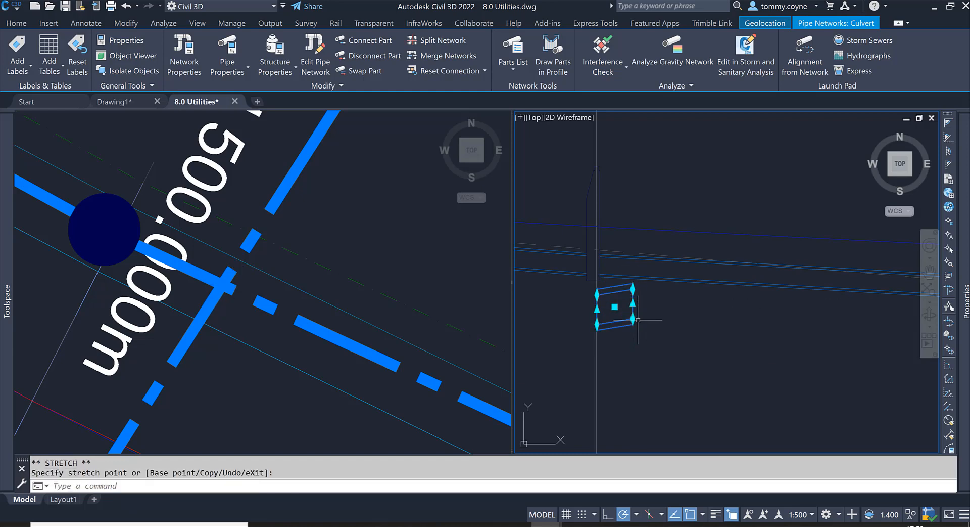
click(364, 237)
key(Escape)
key(Escape)
Create an interference check between the Culvert and Road Drainge networks, keeping the Simple Sphere Interference style and default criteria
scroll(320, 277, down, 3)
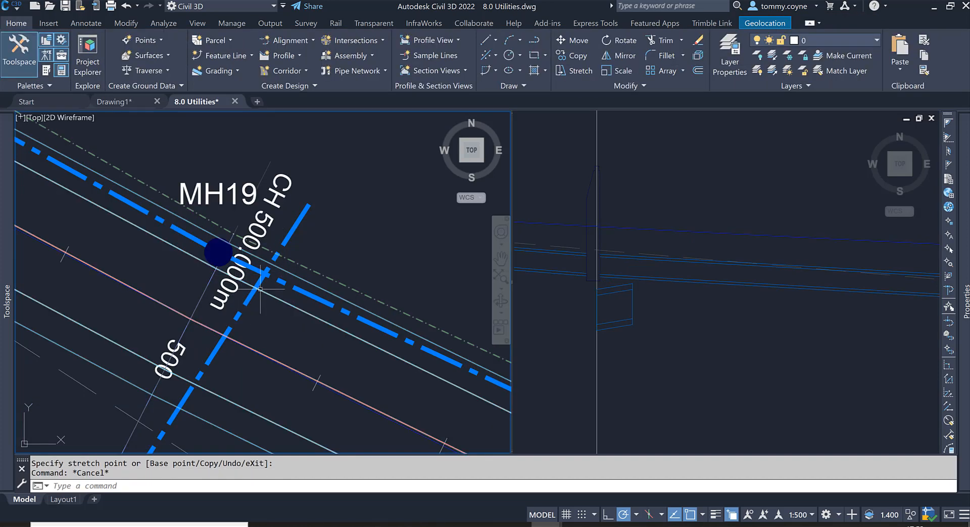
key(Escape)
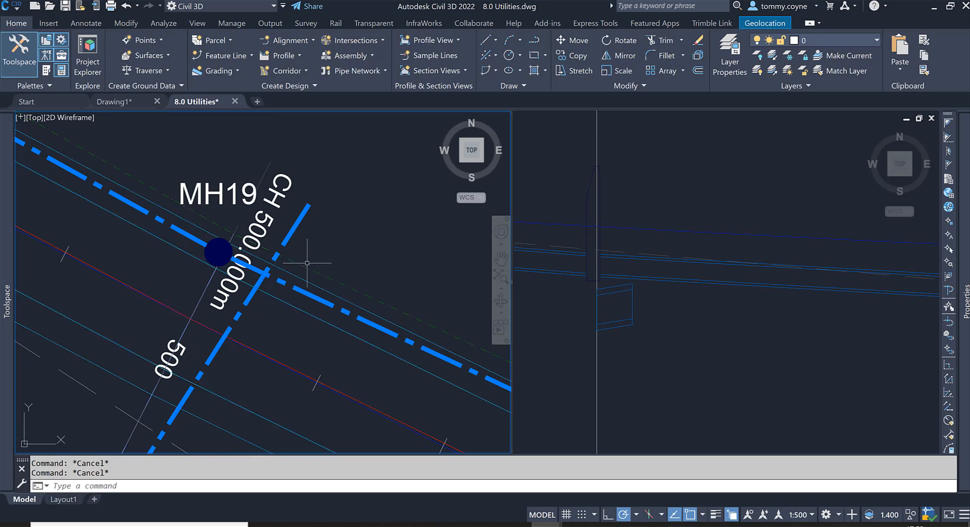
click(299, 221)
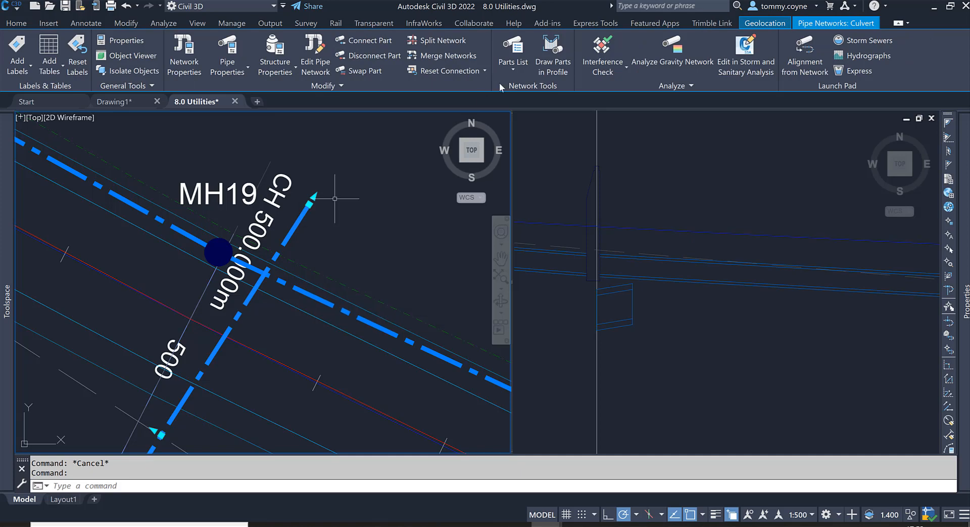
click(597, 48)
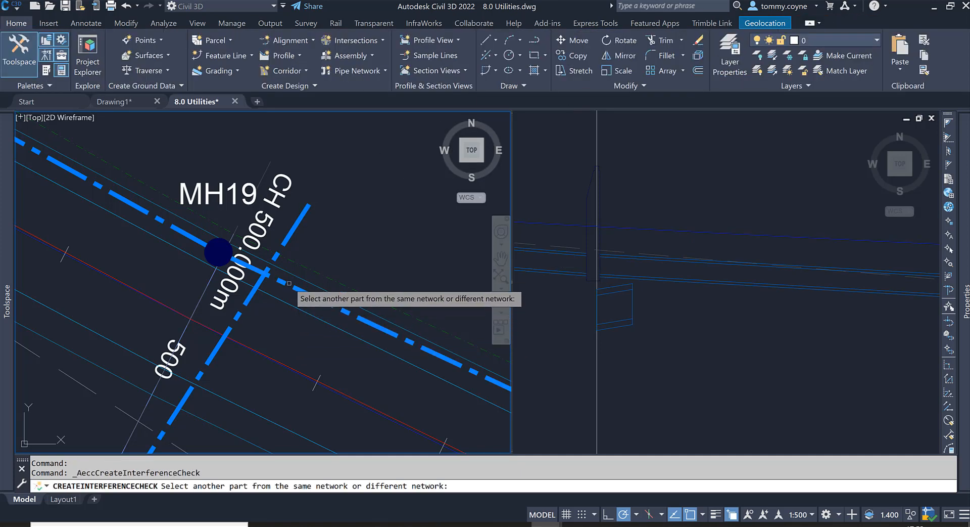
click(285, 284)
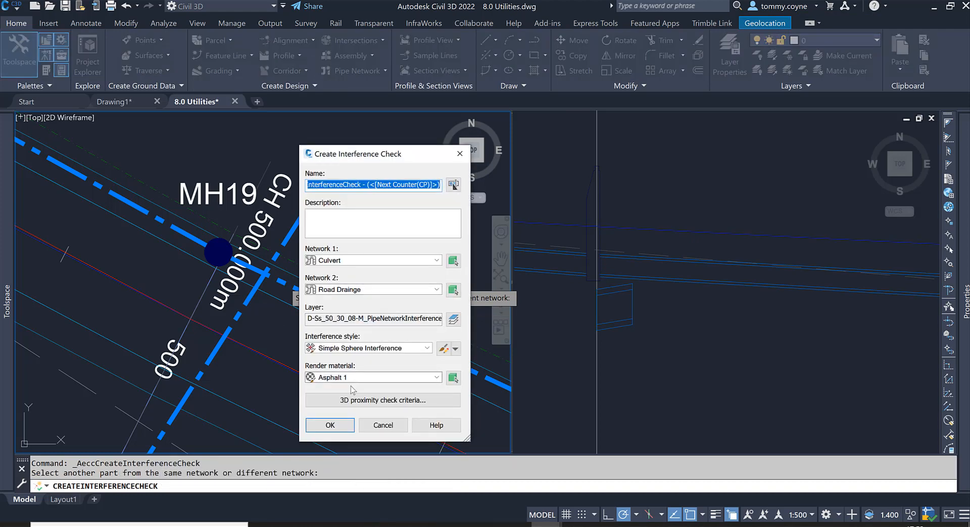
click(336, 426)
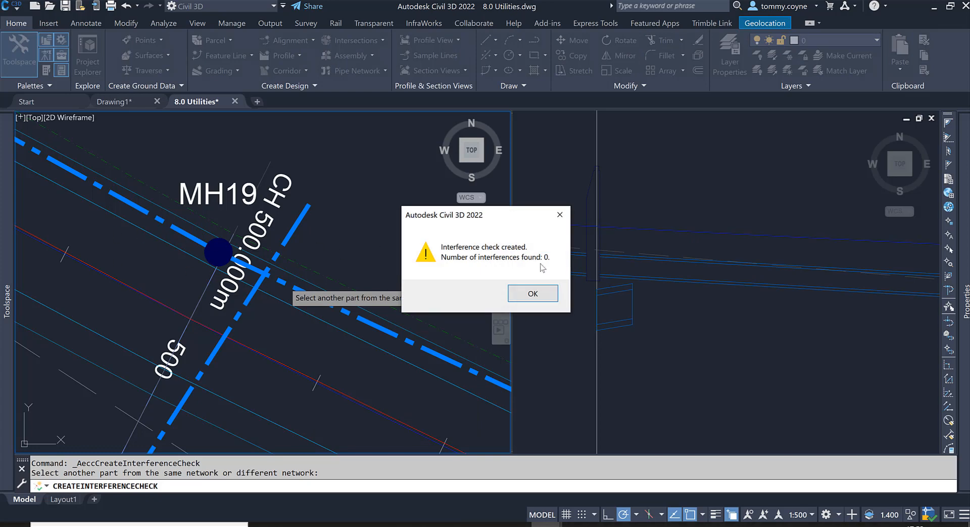
click(538, 297)
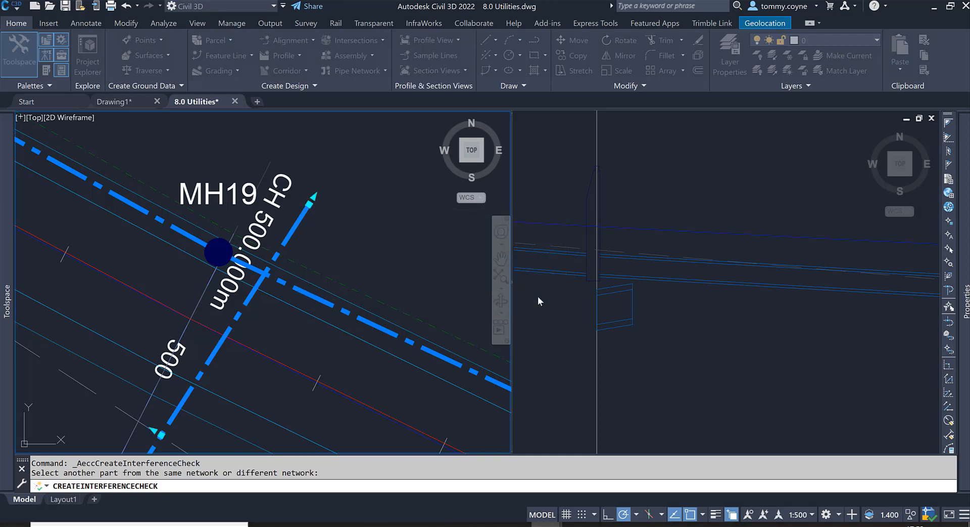